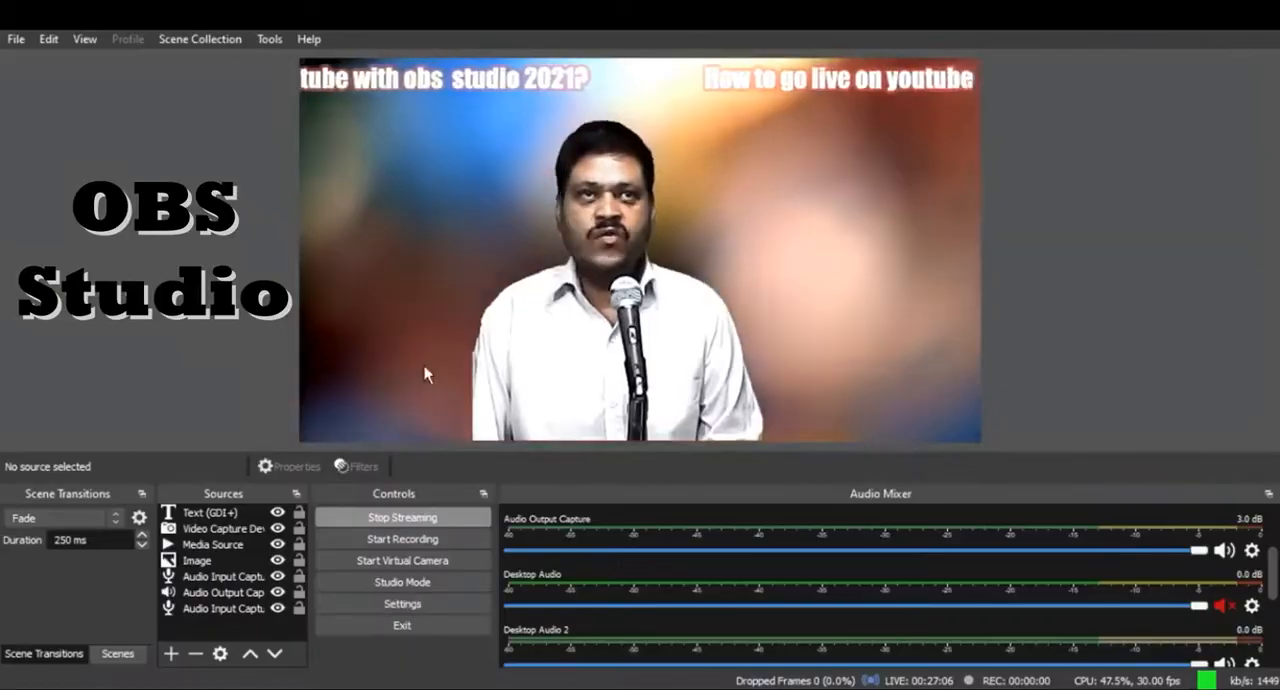
Step: Open the program settings and bring up the Stream options
left_click(14, 41)
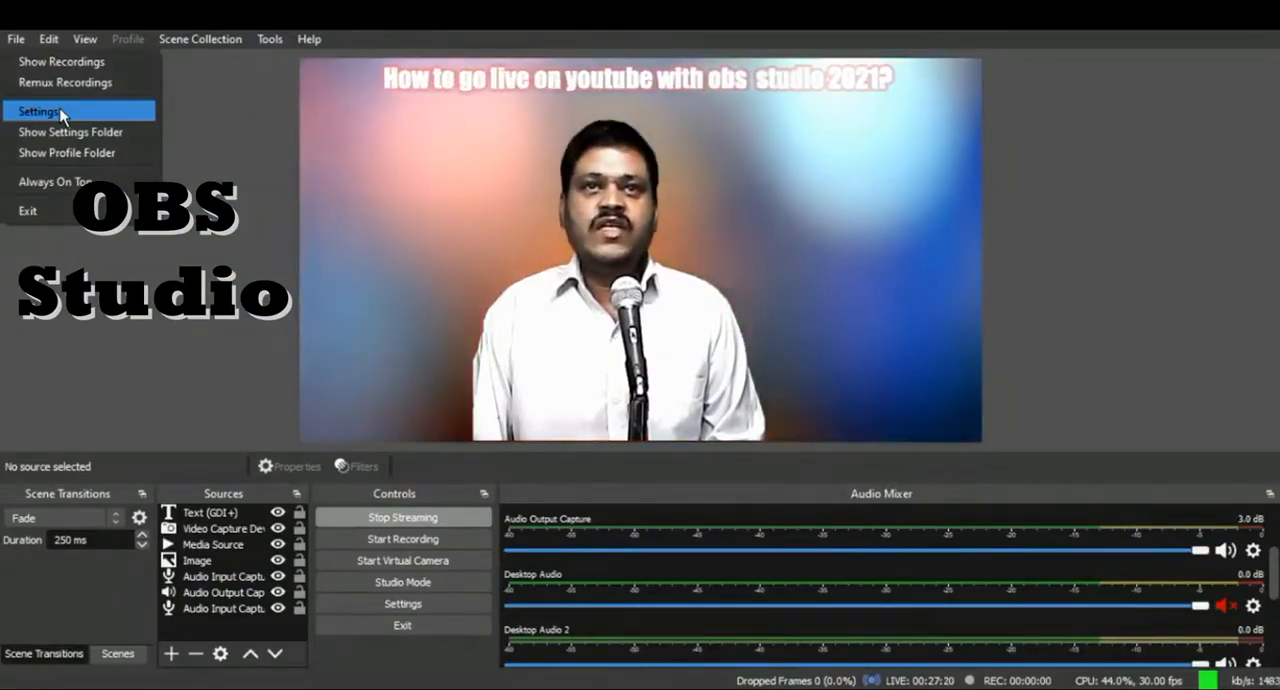
left_click(60, 115)
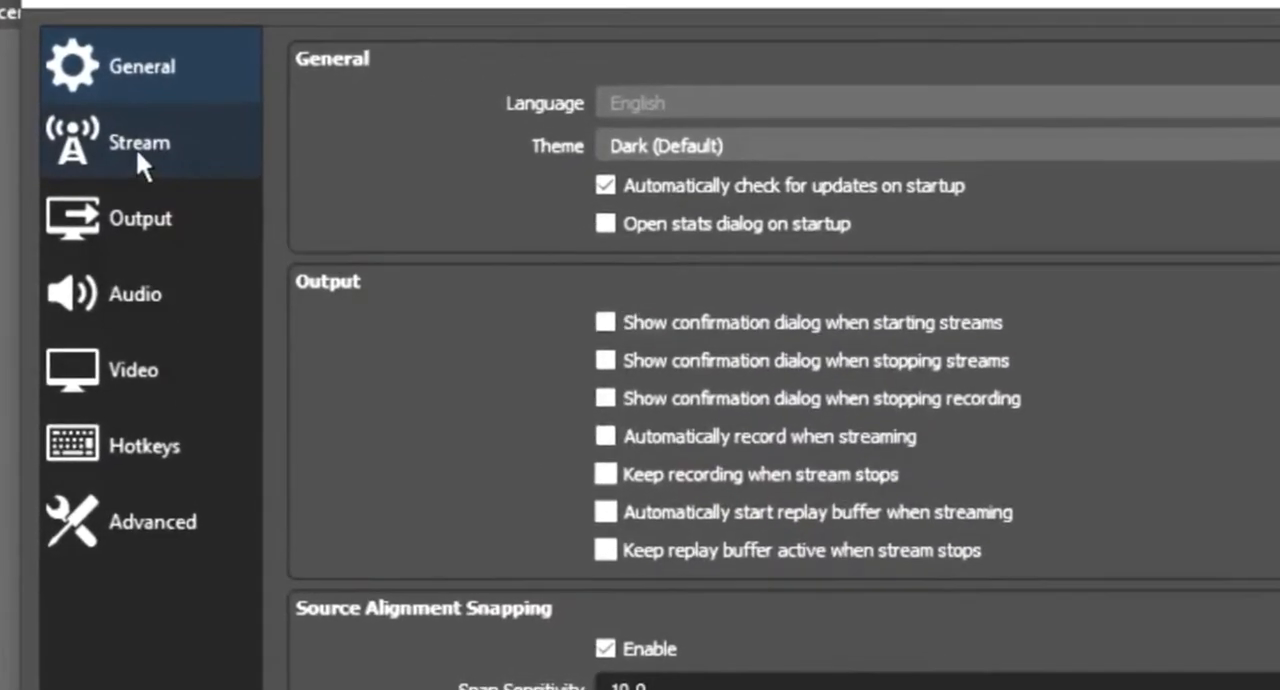
left_click(136, 152)
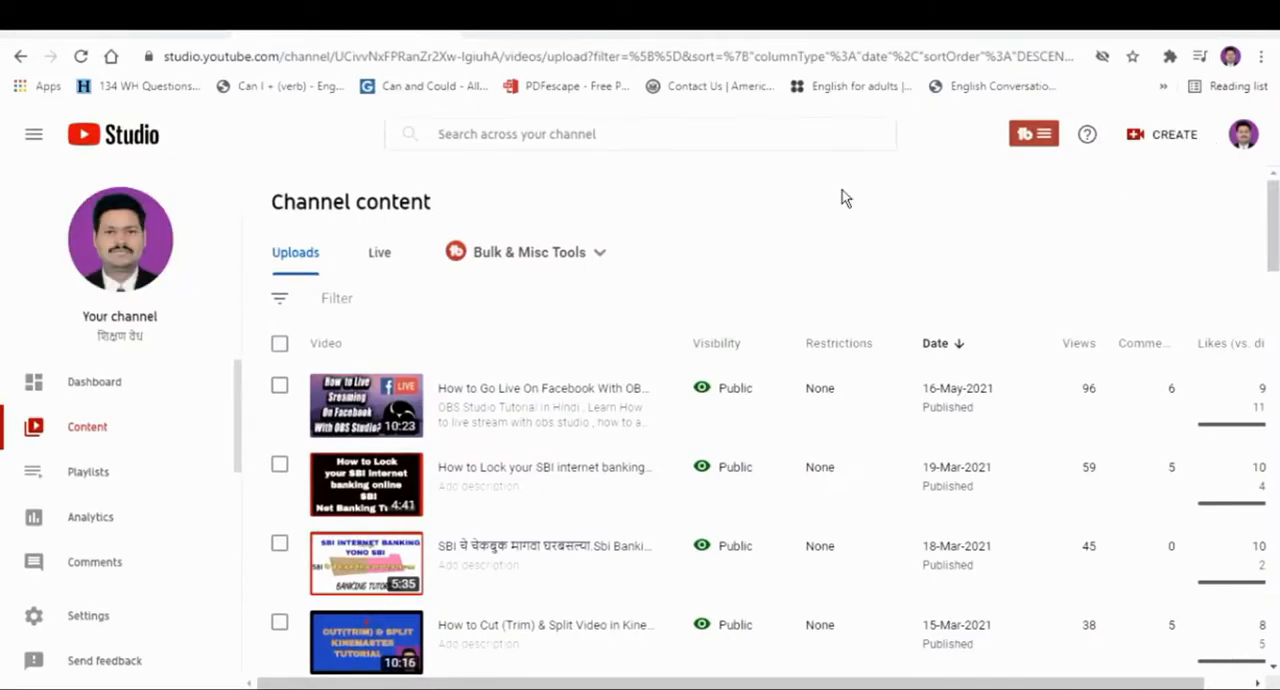
Step: Switch to the YouTube channel page in the browser and start a new live stream with Go live
left_click(190, 34)
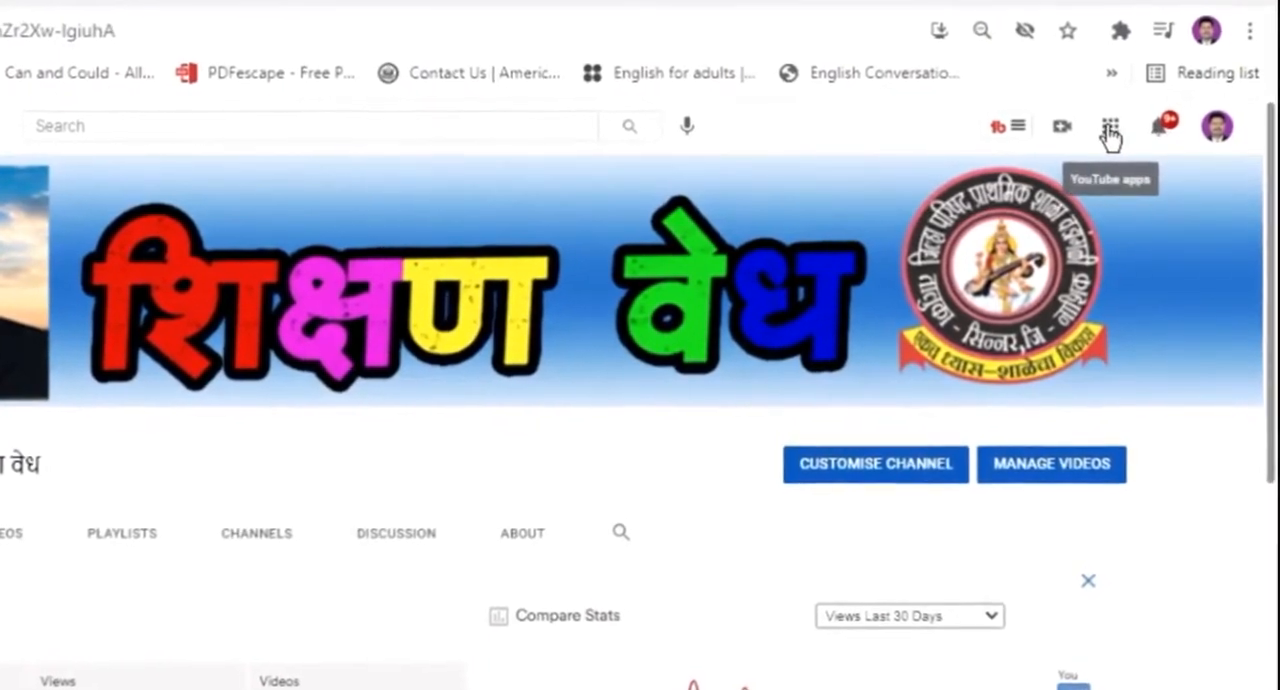
left_click(1101, 128)
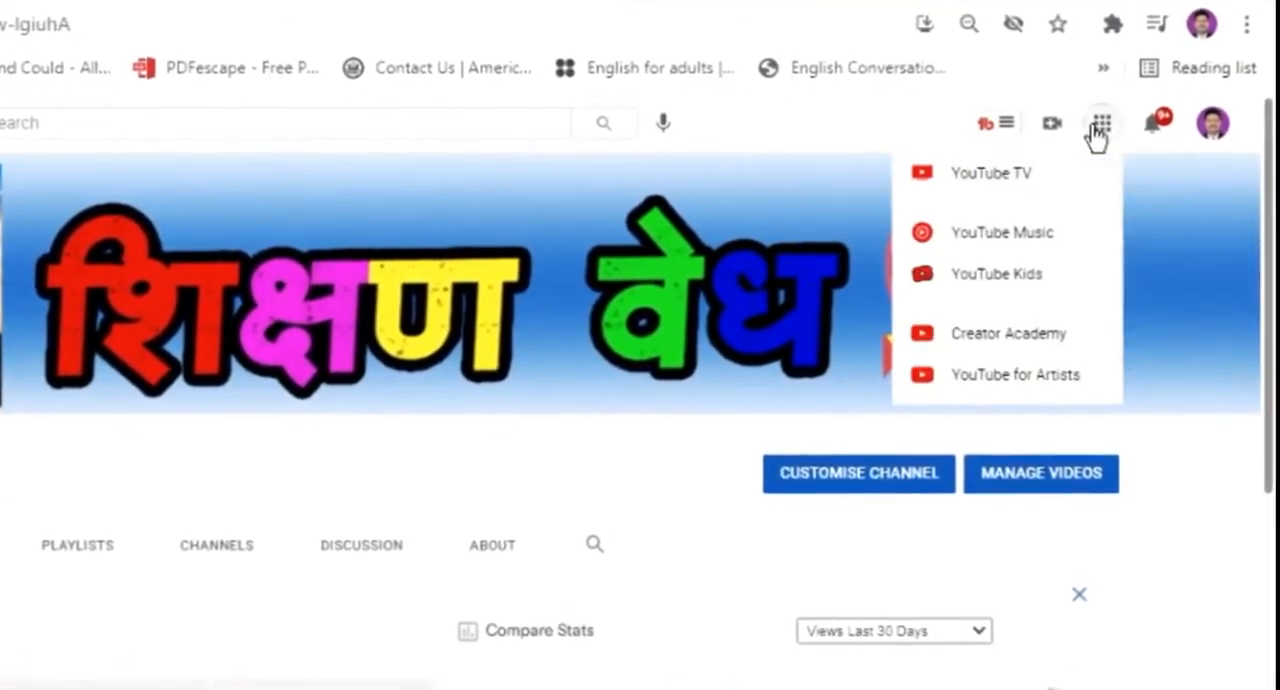
left_click(1085, 135)
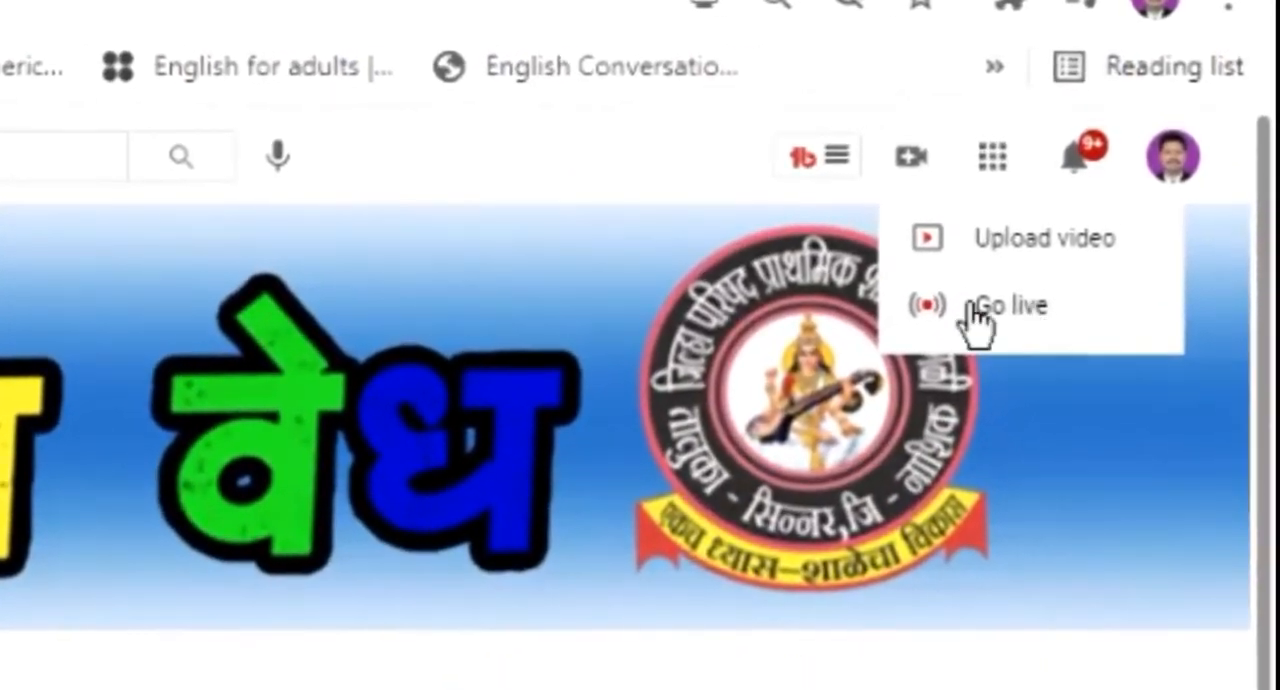
left_click(1031, 310)
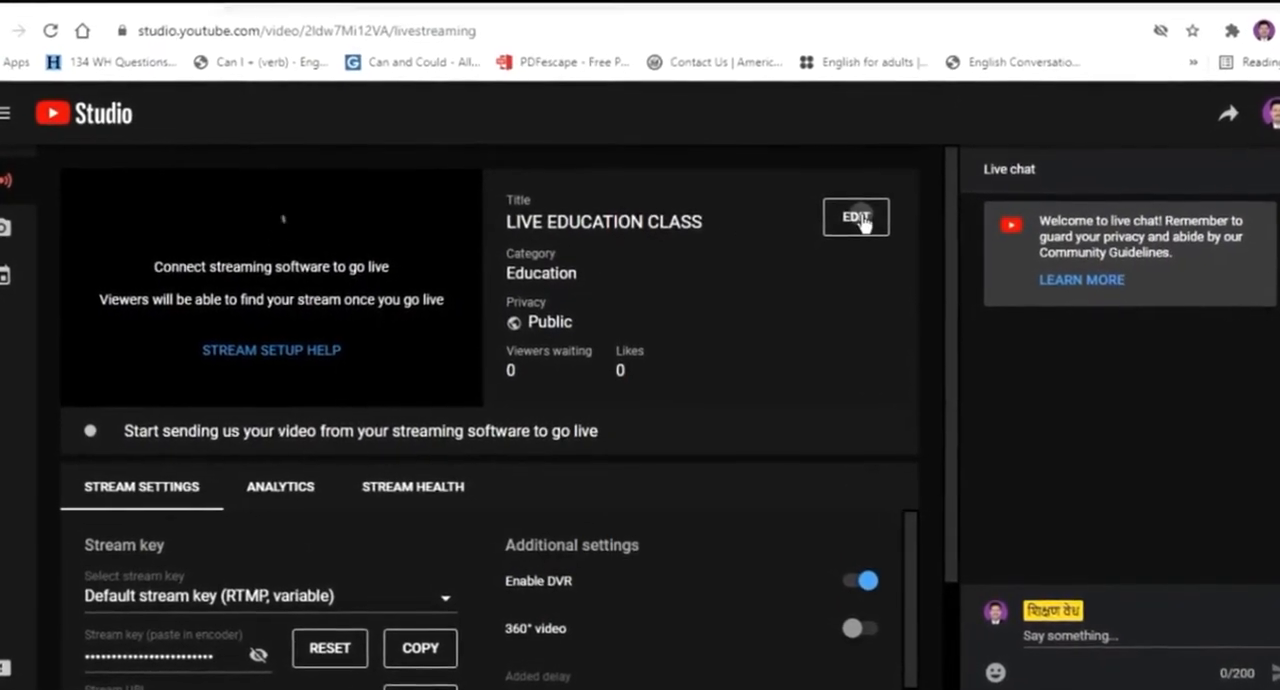
Step: Edit the stream's details and extend its title to "LIVE EDUCATION CLASS 10 th Standard Subjest - English"
left_click(853, 220)
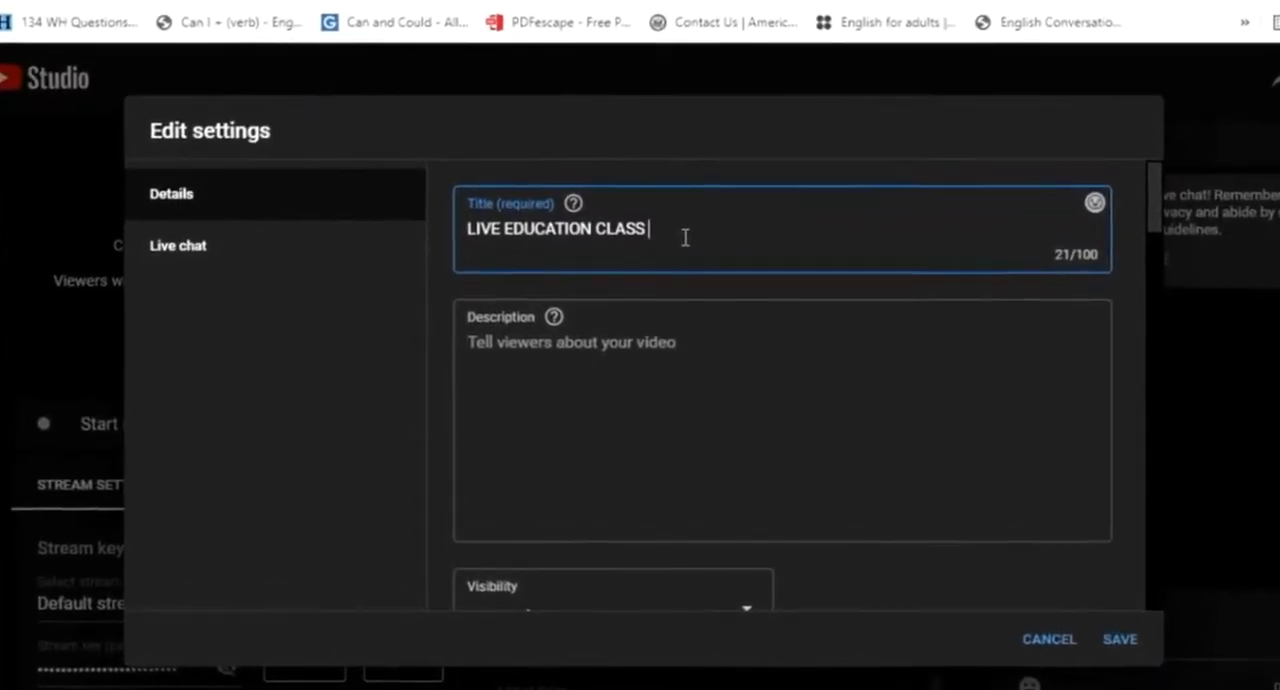
type("10 th Standard Sub")
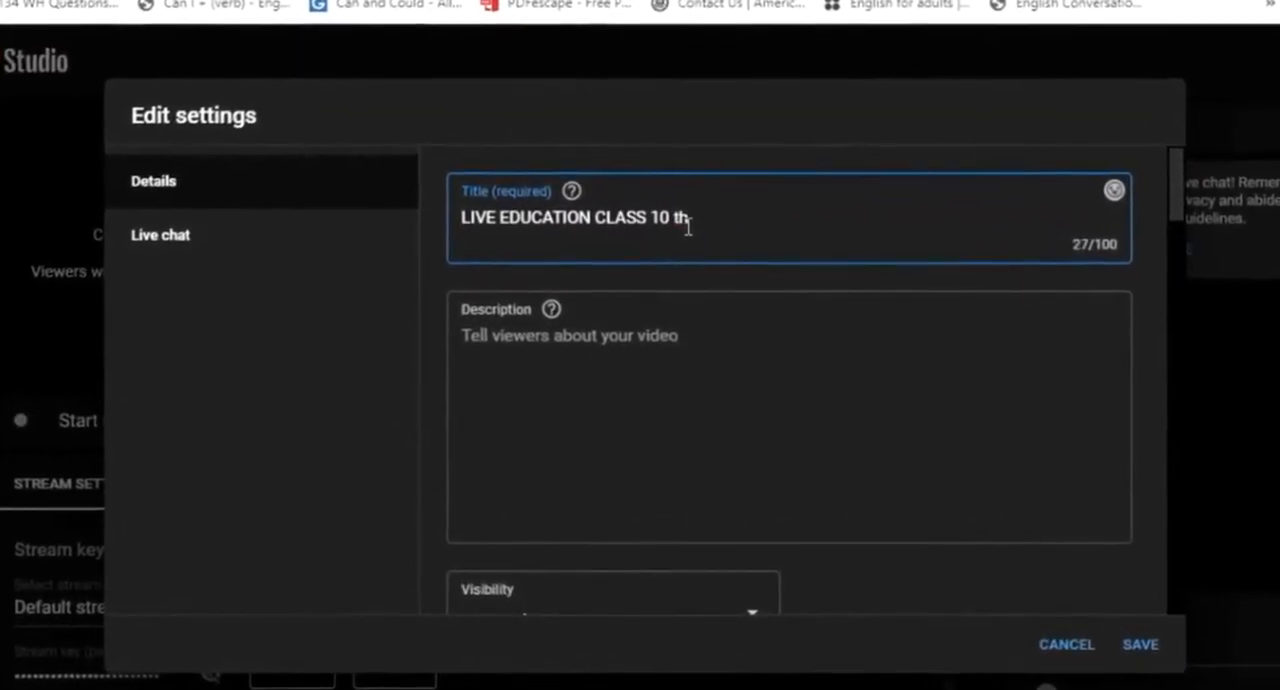
type("jest - English")
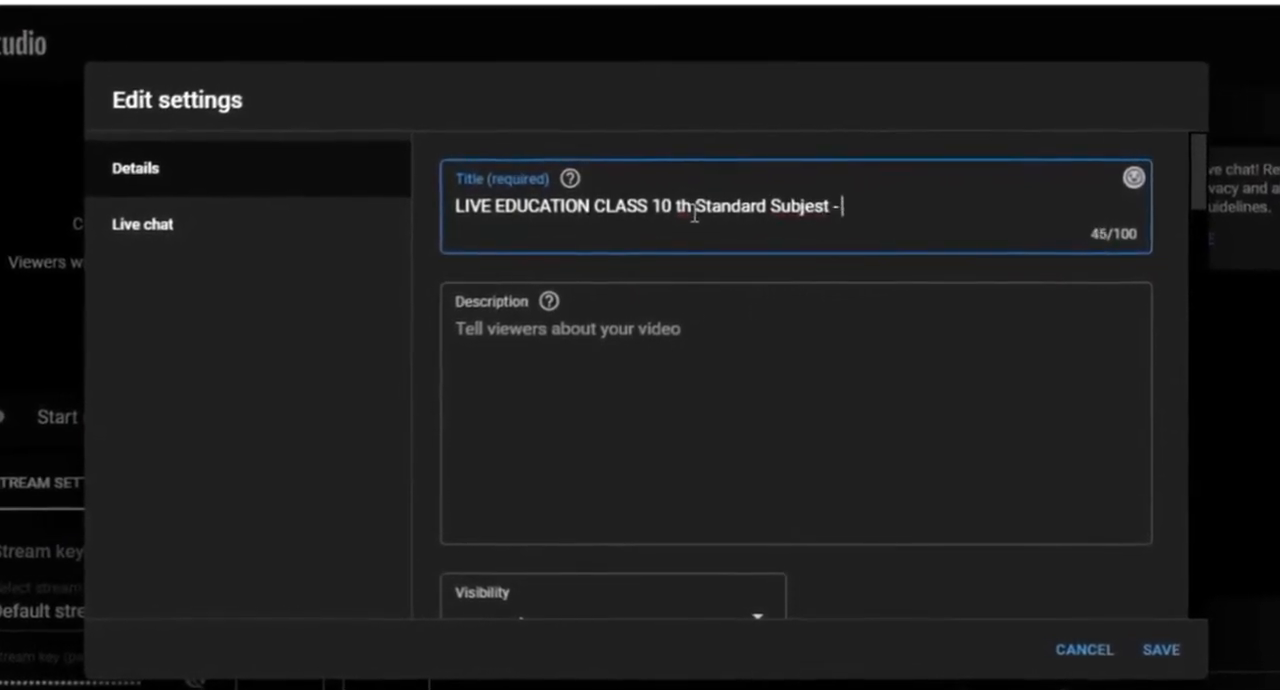
left_click(610, 330)
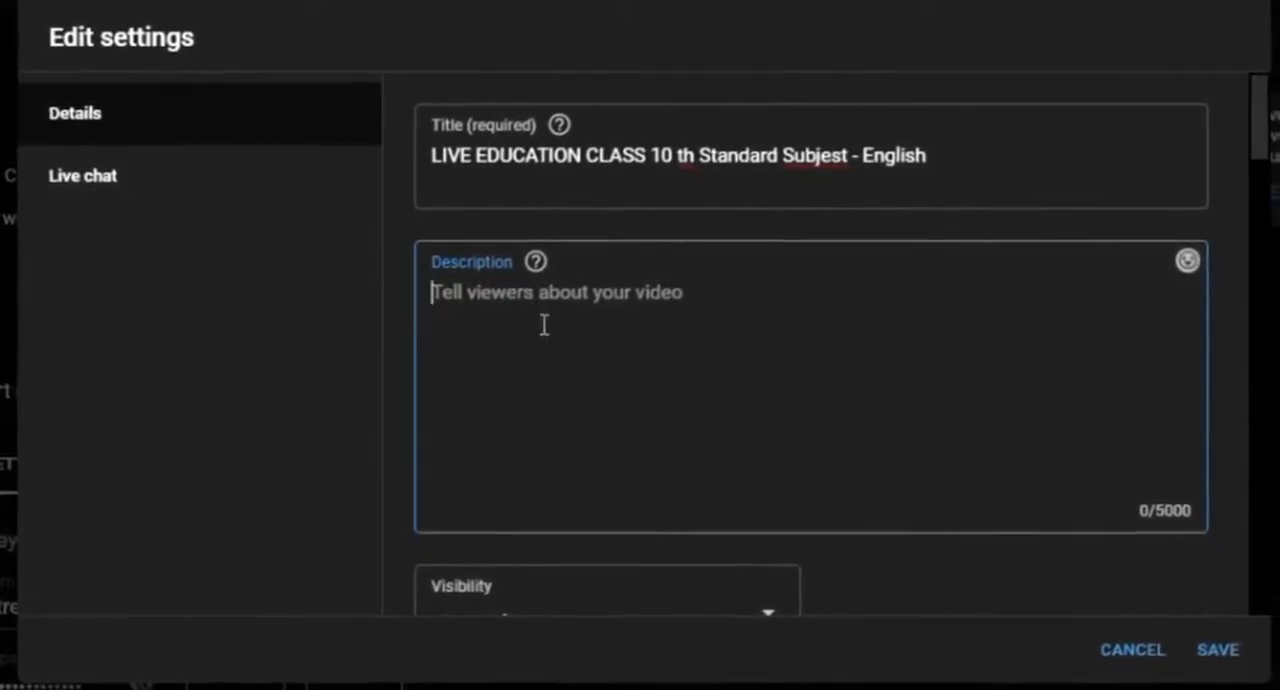
Step: Choose Public as the live stream's visibility and confirm the choice
scroll(545, 322, "down", 1)
scroll(560, 322, "down", 2)
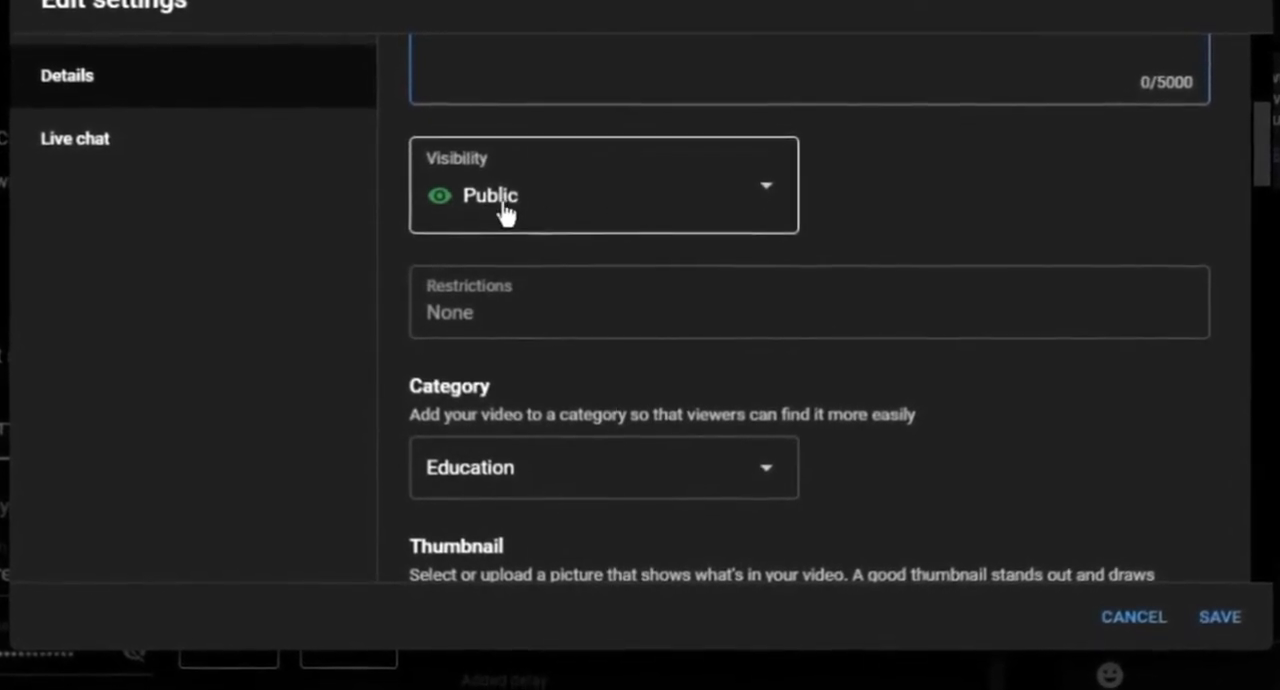
left_click(758, 182)
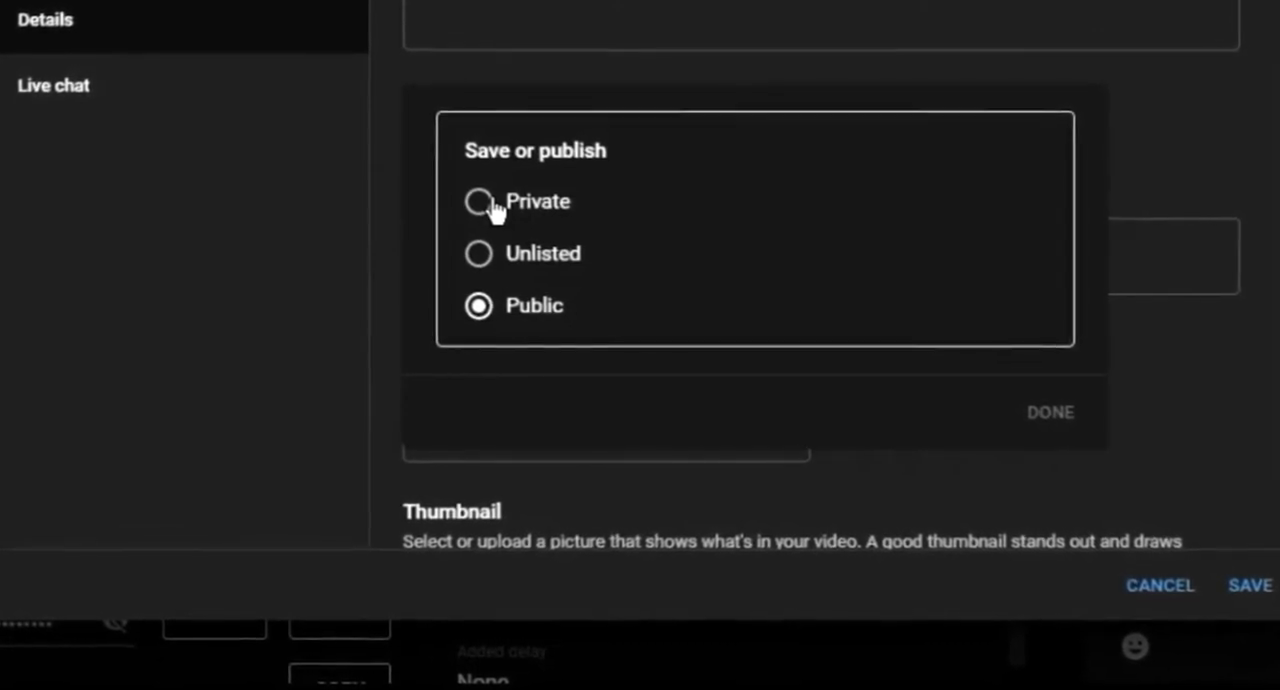
left_click(507, 310)
left_click(1062, 414)
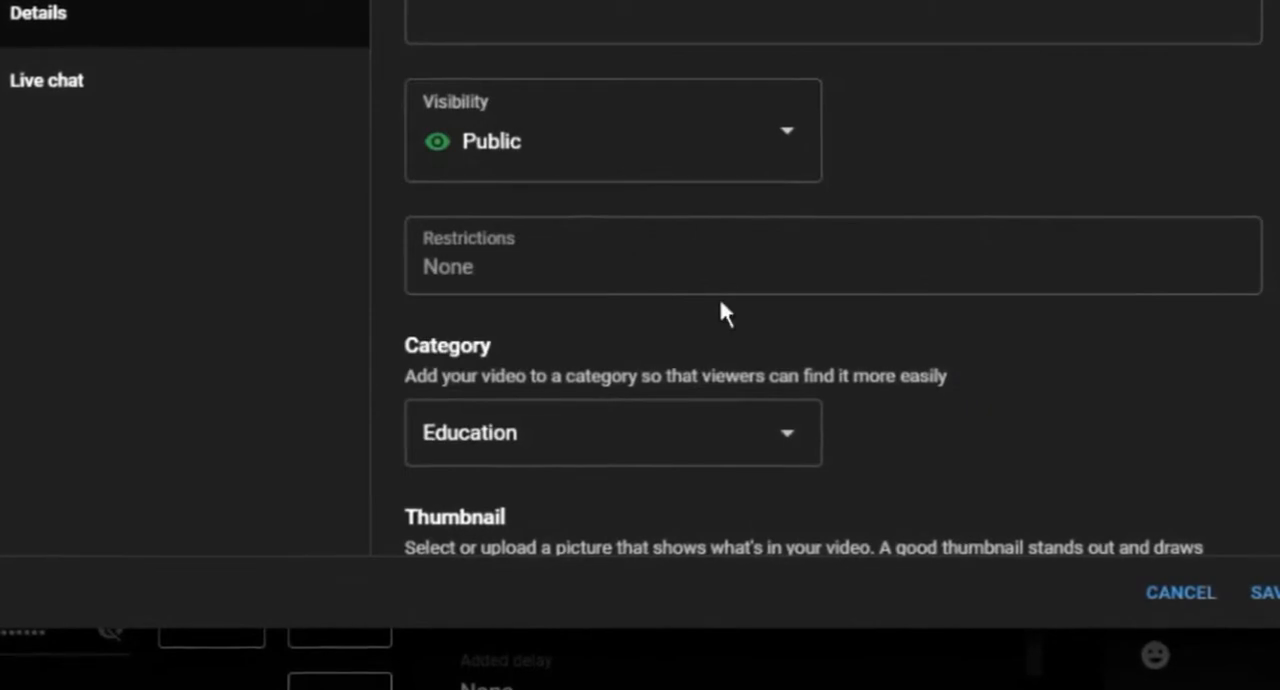
Step: Look through the available video categories and choose Education for the stream
scroll(652, 288, "down", 3)
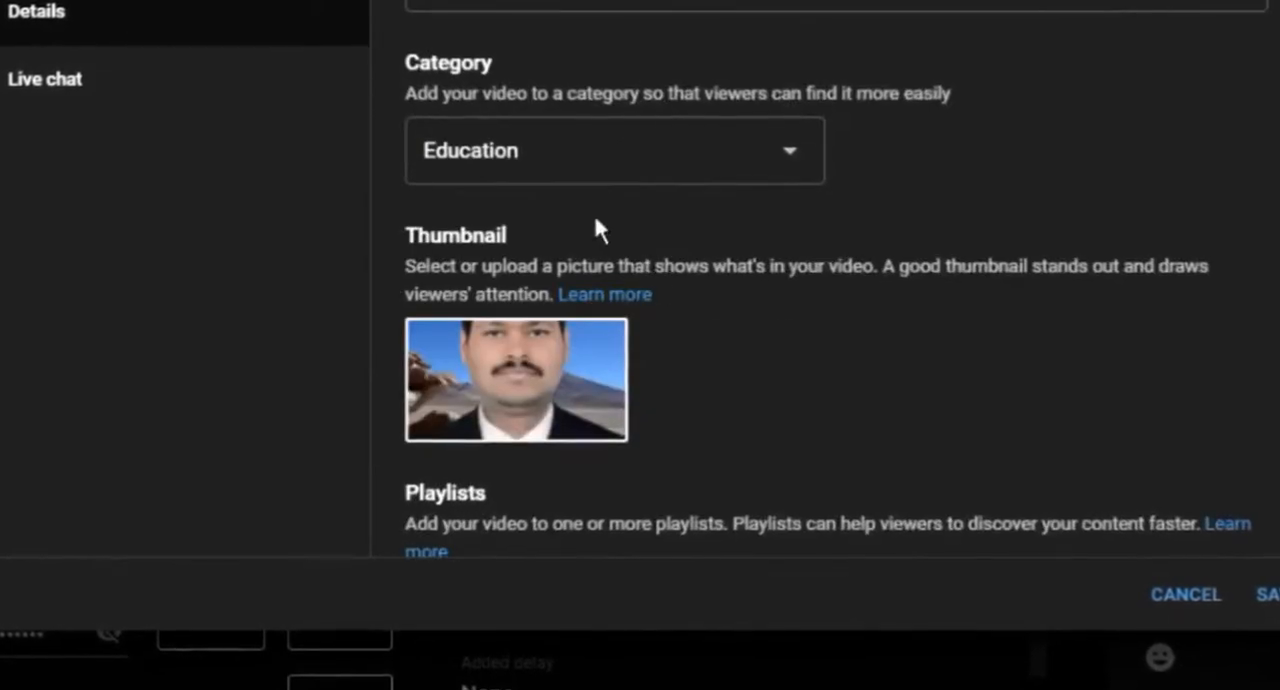
left_click(660, 152)
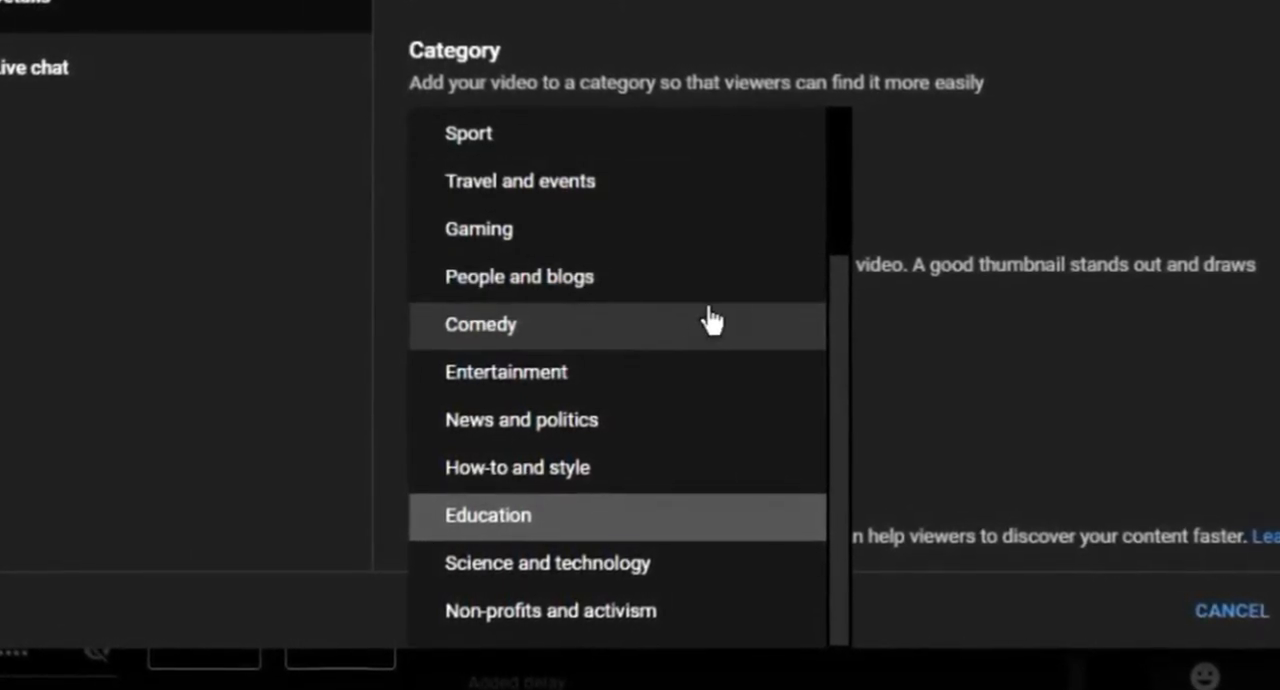
scroll(716, 320, "up", 3)
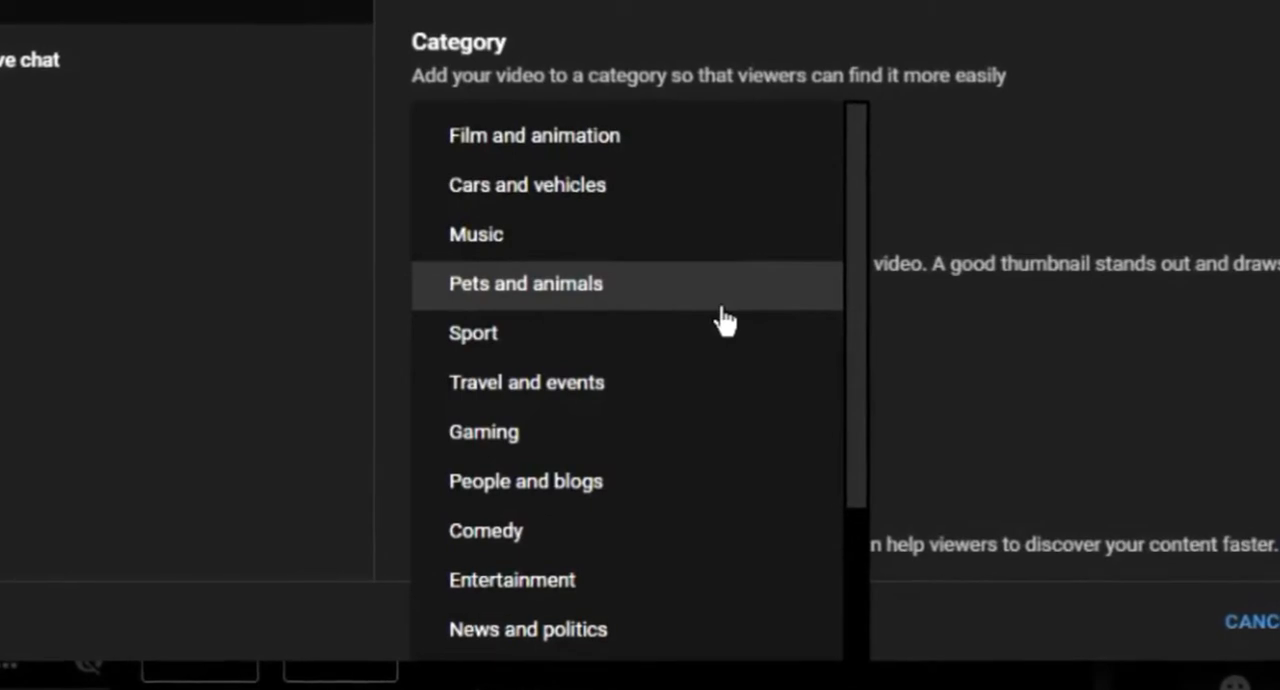
scroll(727, 318, "down", 3)
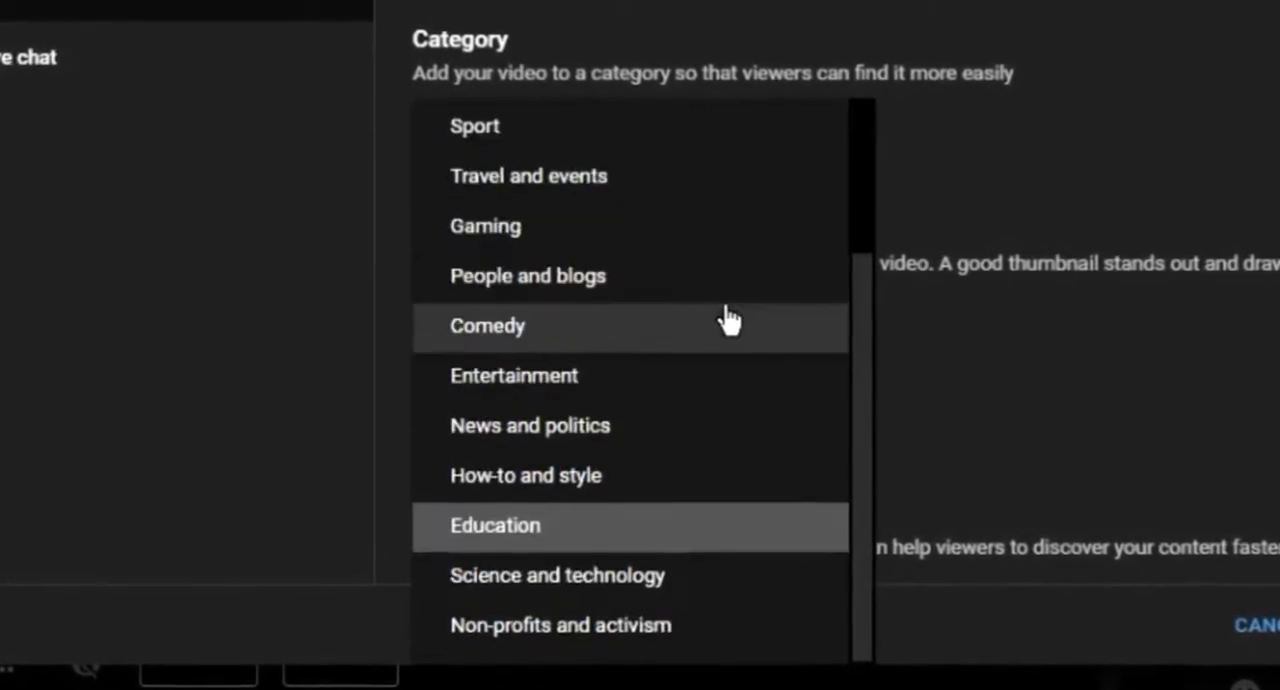
left_click(566, 528)
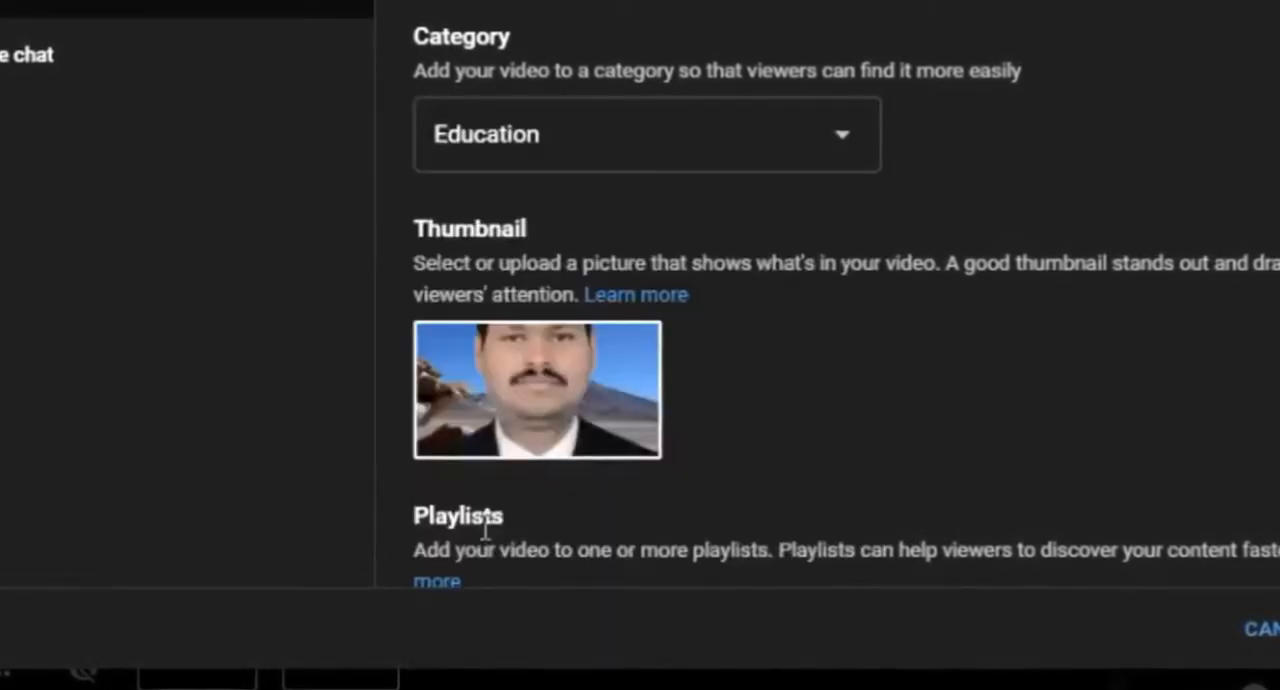
Step: Add the live stream to the INFORMATIONAL VIDEOS playlist
mouse_move(595, 365)
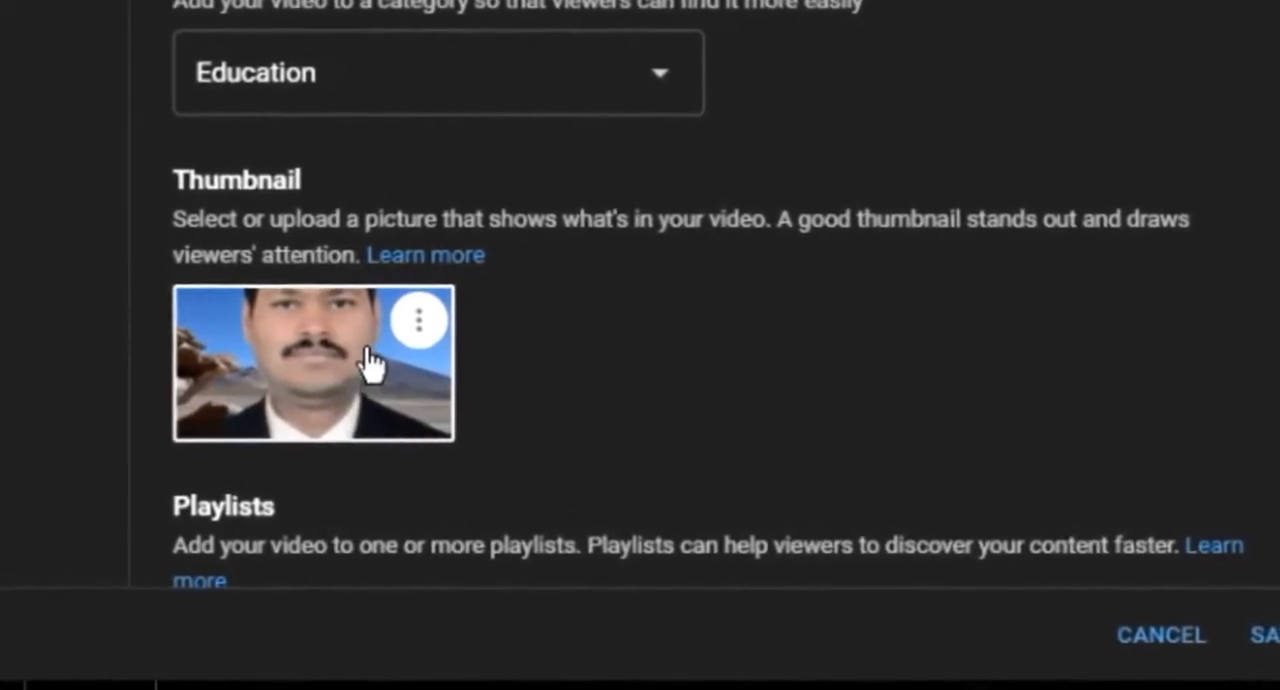
scroll(340, 360, "down", 4)
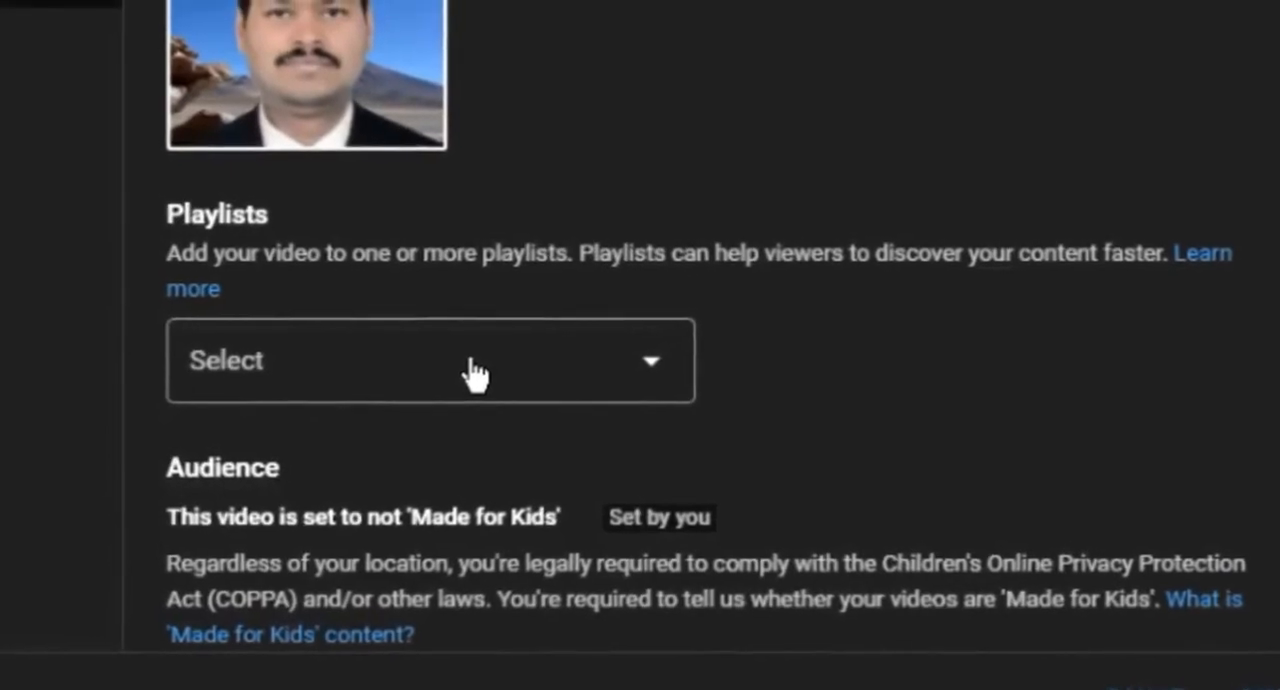
left_click(478, 372)
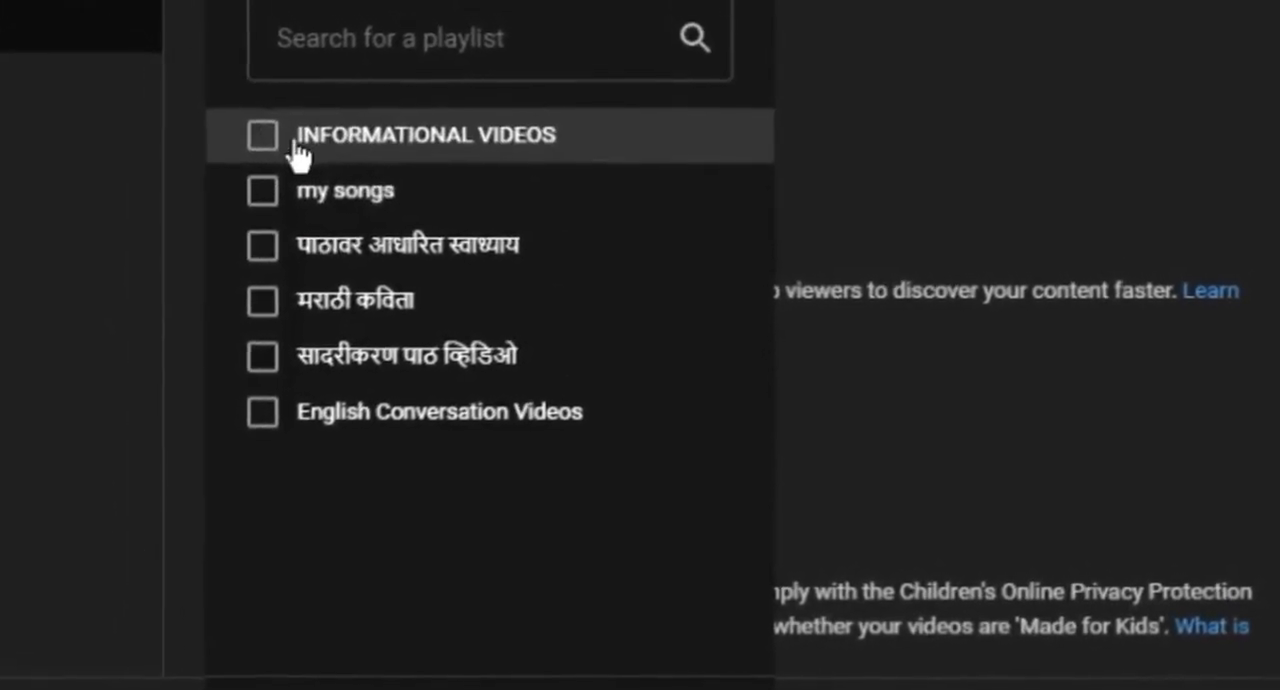
left_click(290, 157)
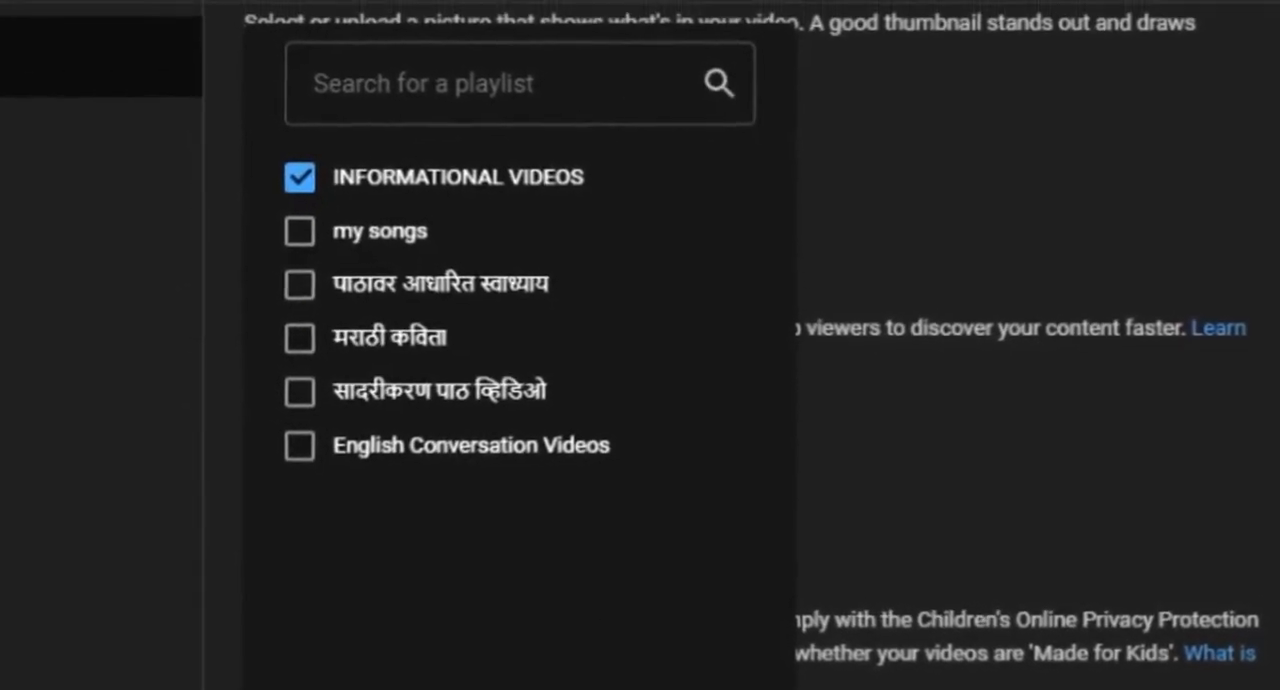
left_click(745, 688)
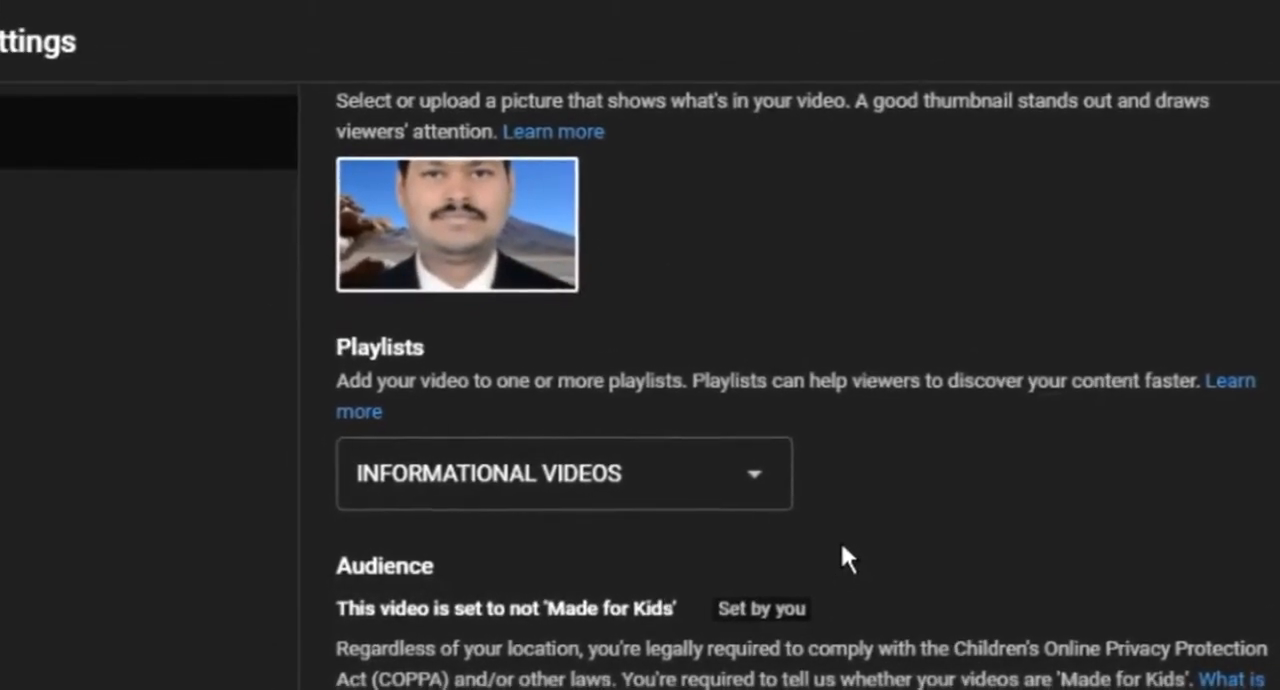
Step: Turn live chat off and on again in the stream's live chat settings
mouse_move(438, 183)
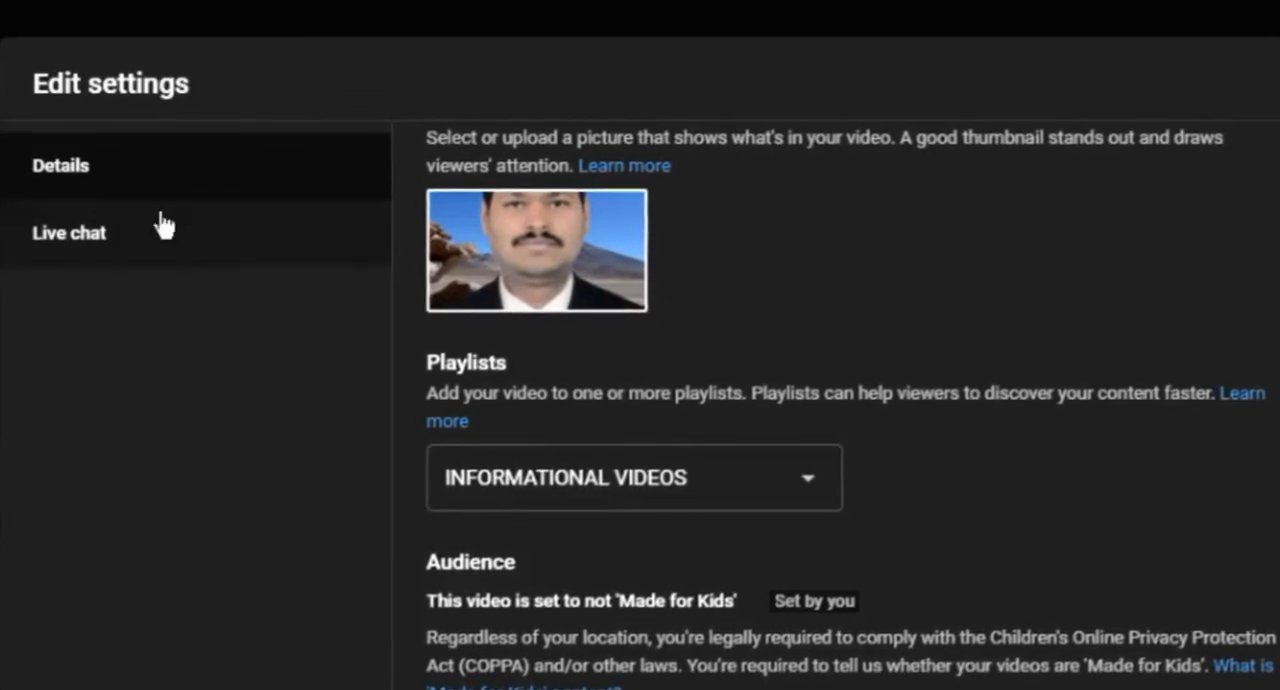
left_click(117, 243)
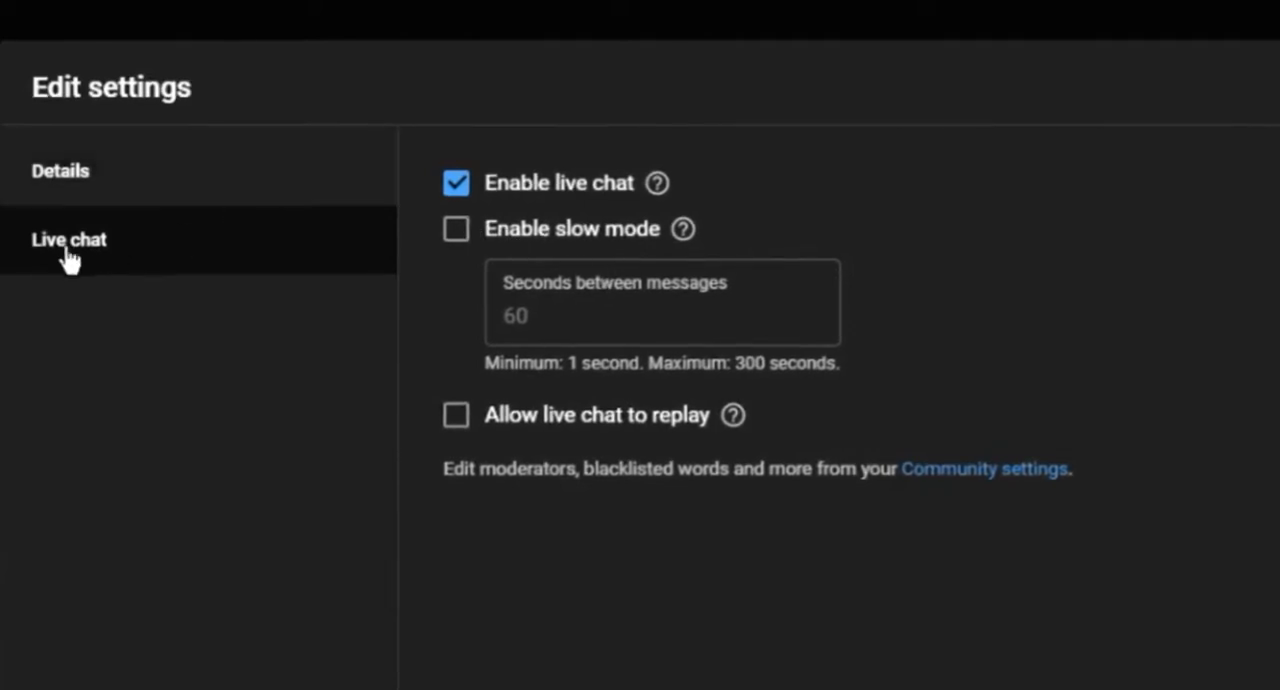
left_click(456, 186)
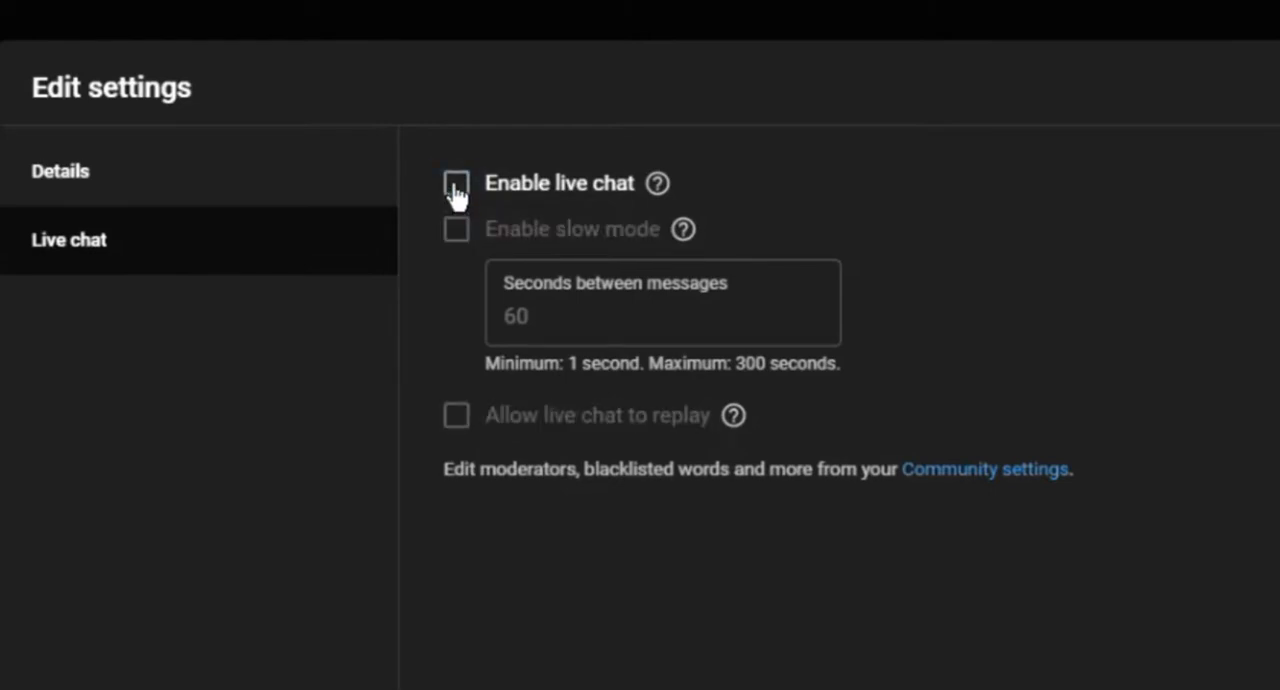
left_click(457, 186)
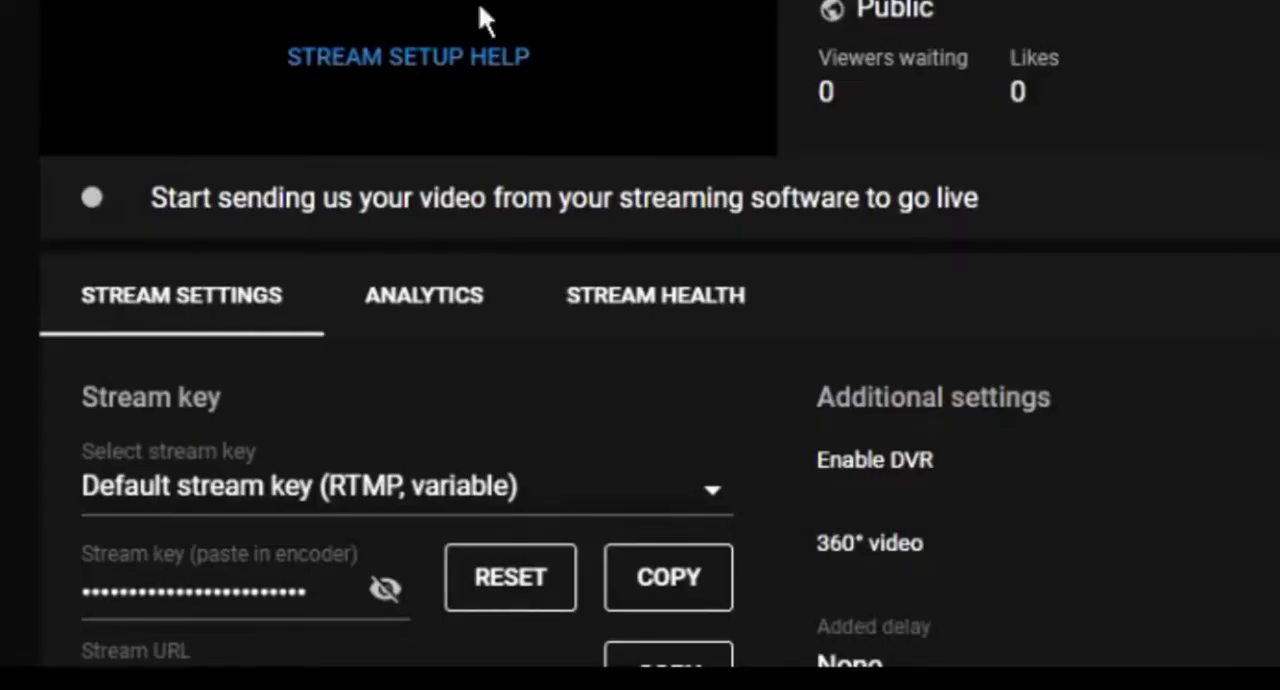
Step: Copy the default stream key from the YouTube stream settings
scroll(478, 10, "down", 2)
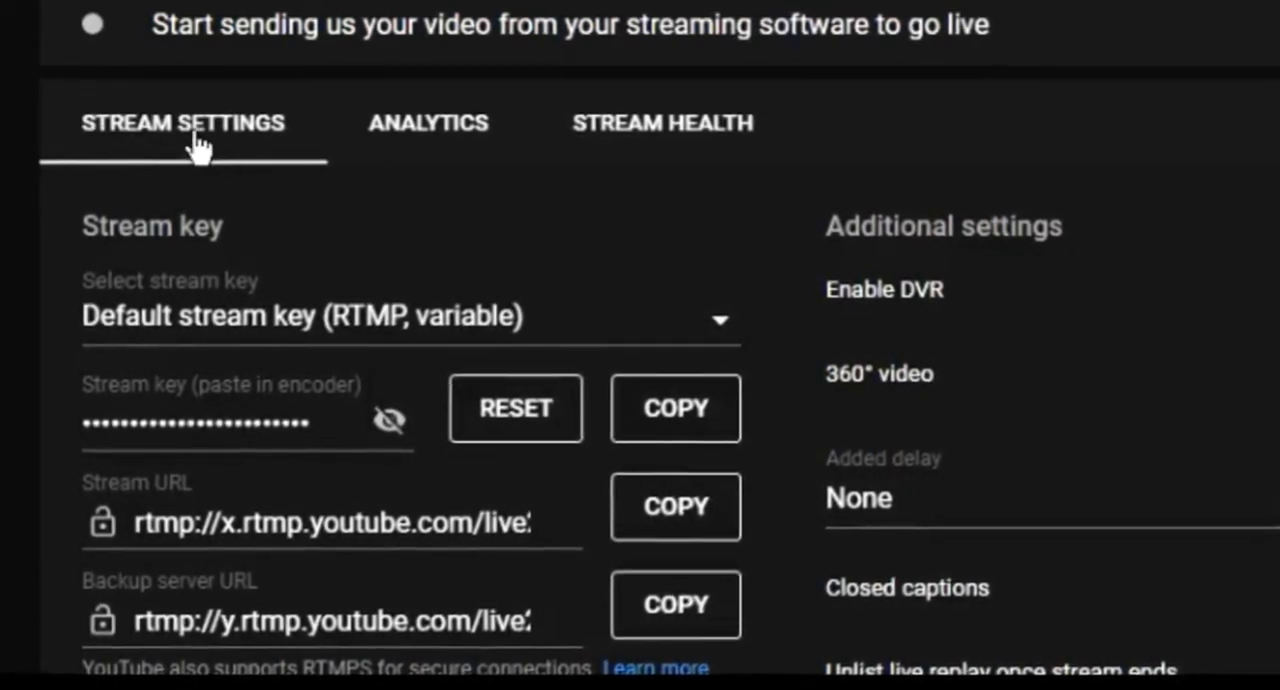
scroll(257, 143, "down", 2)
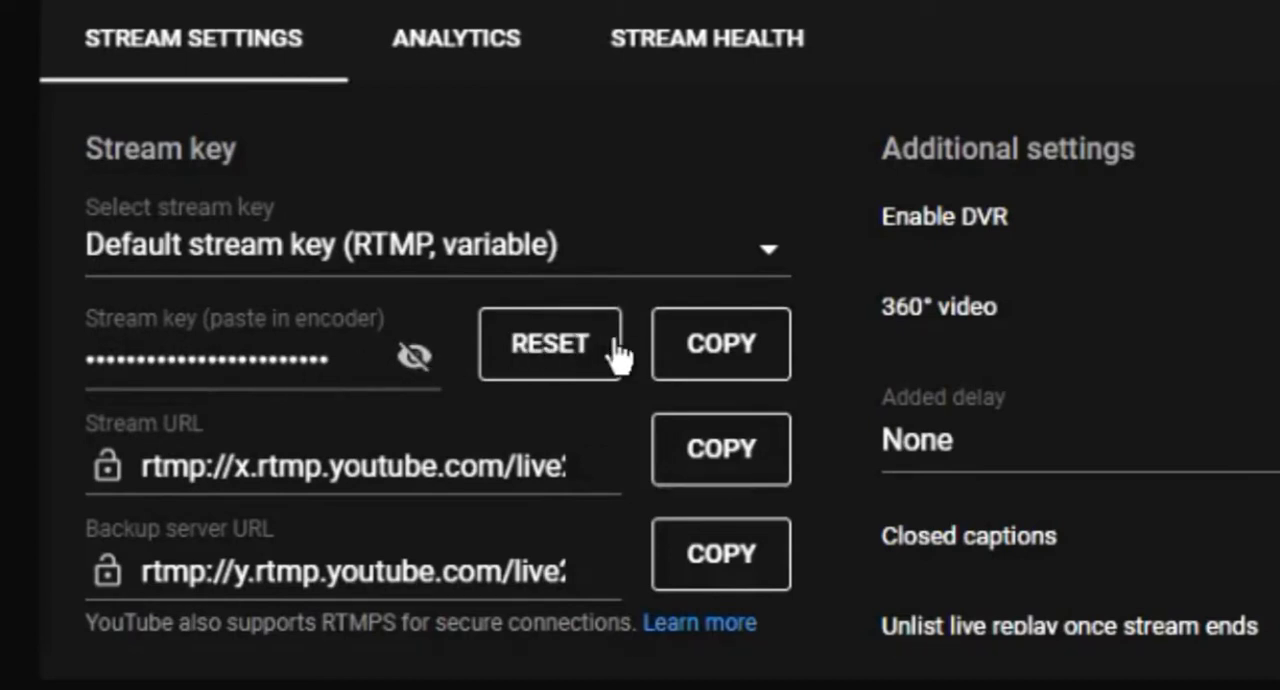
left_click(726, 353)
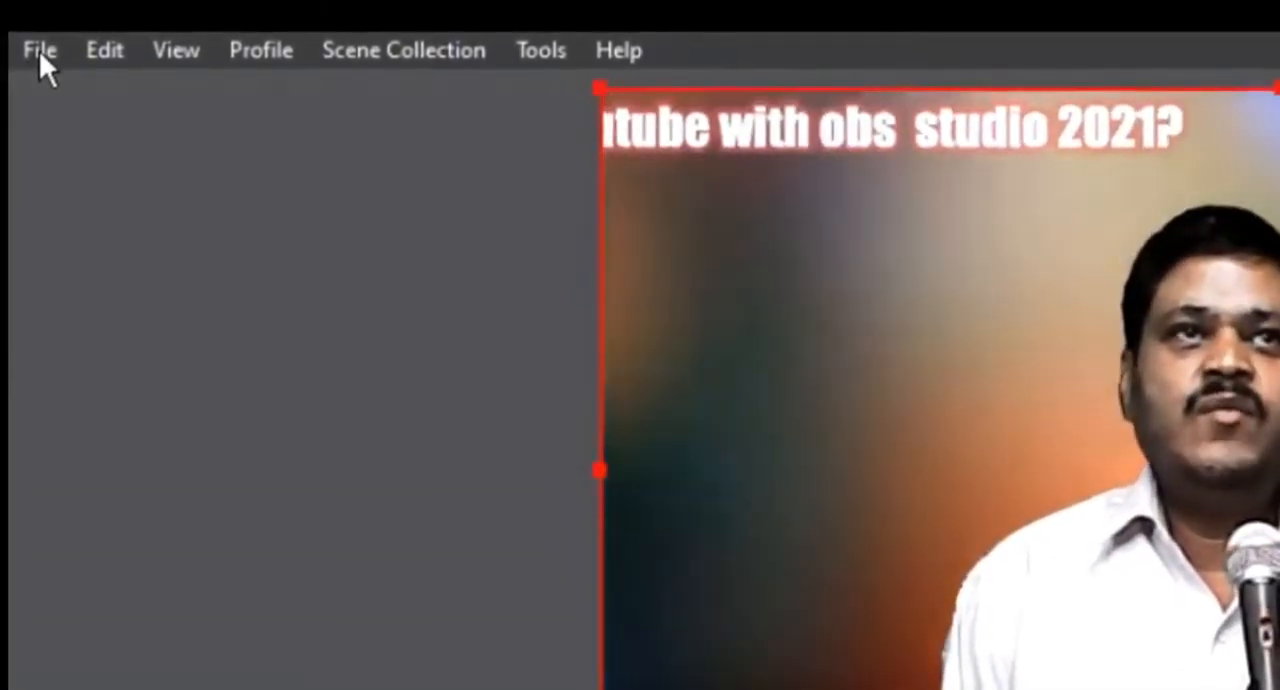
Step: Switch to OBS Studio, open its Settings window and move it over the lower part of the preview
left_click(39, 50)
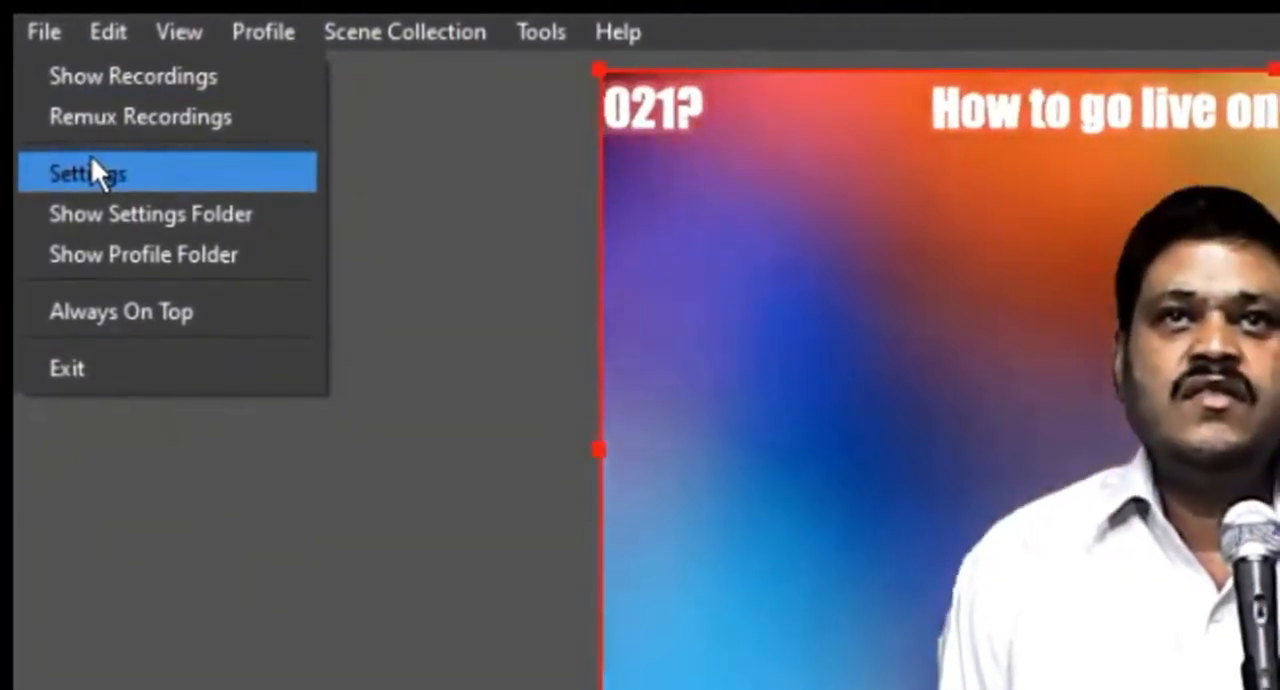
left_click(92, 180)
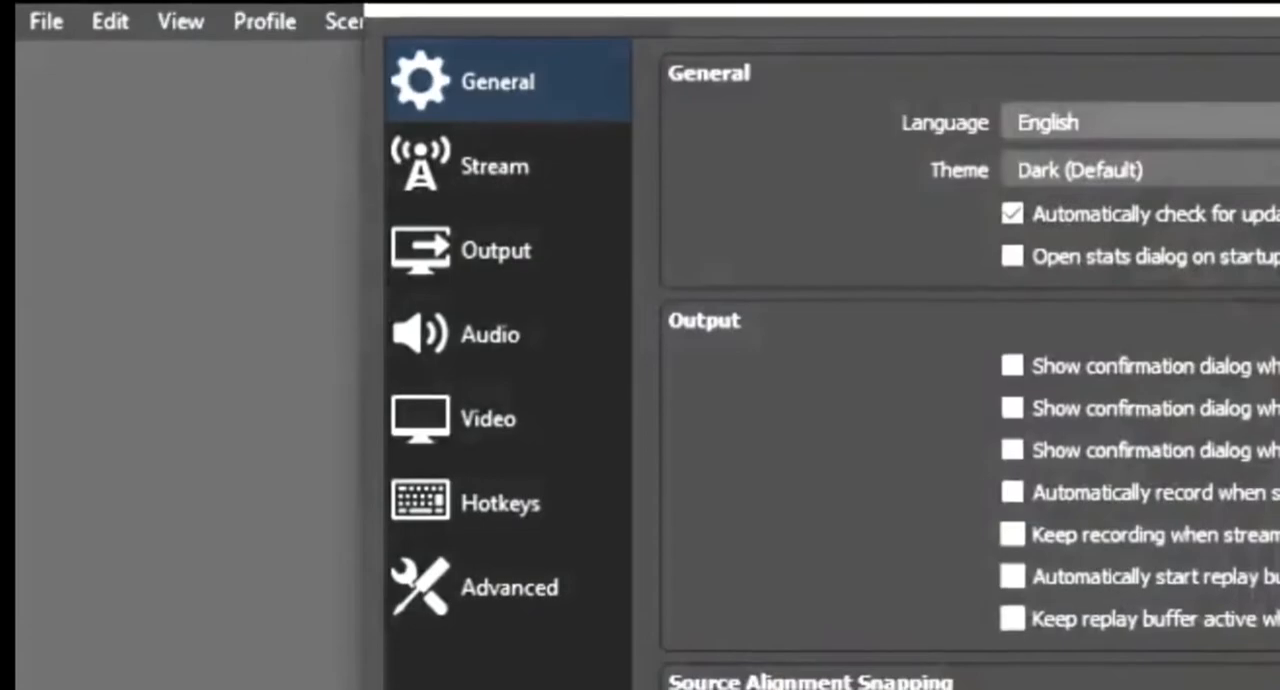
left_click_drag(700, 6, 1266, 61)
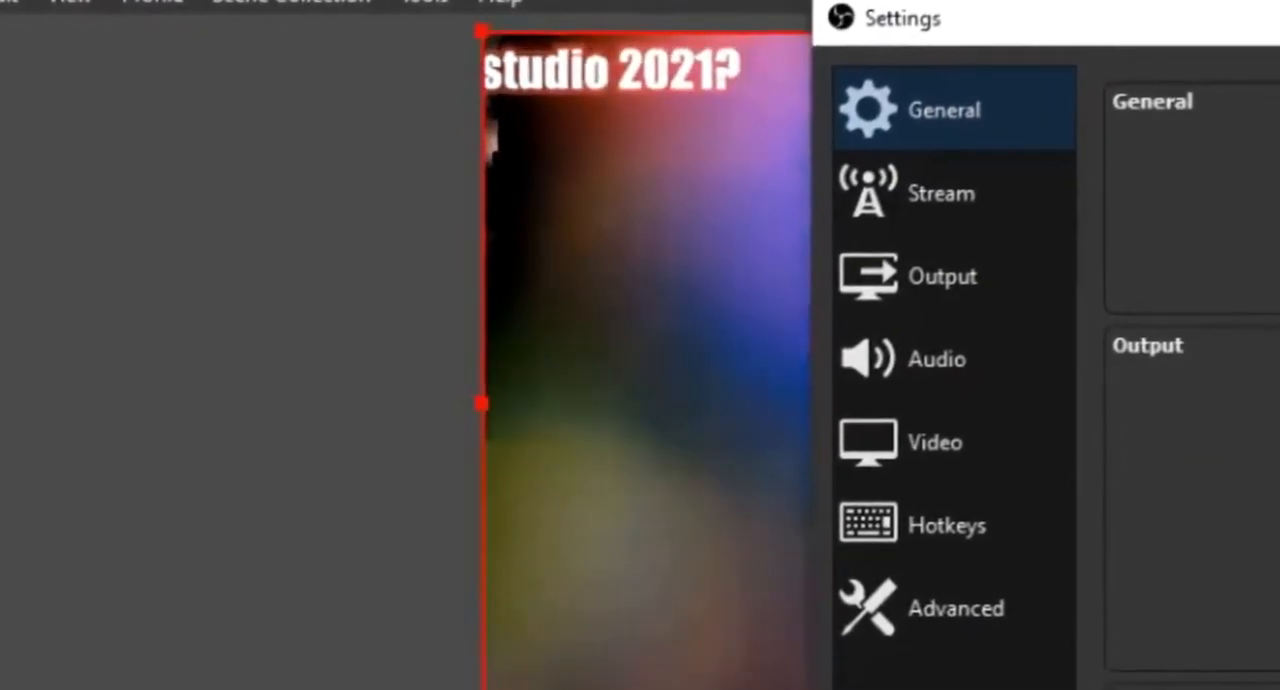
left_click_drag(1279, 26, 497, 457)
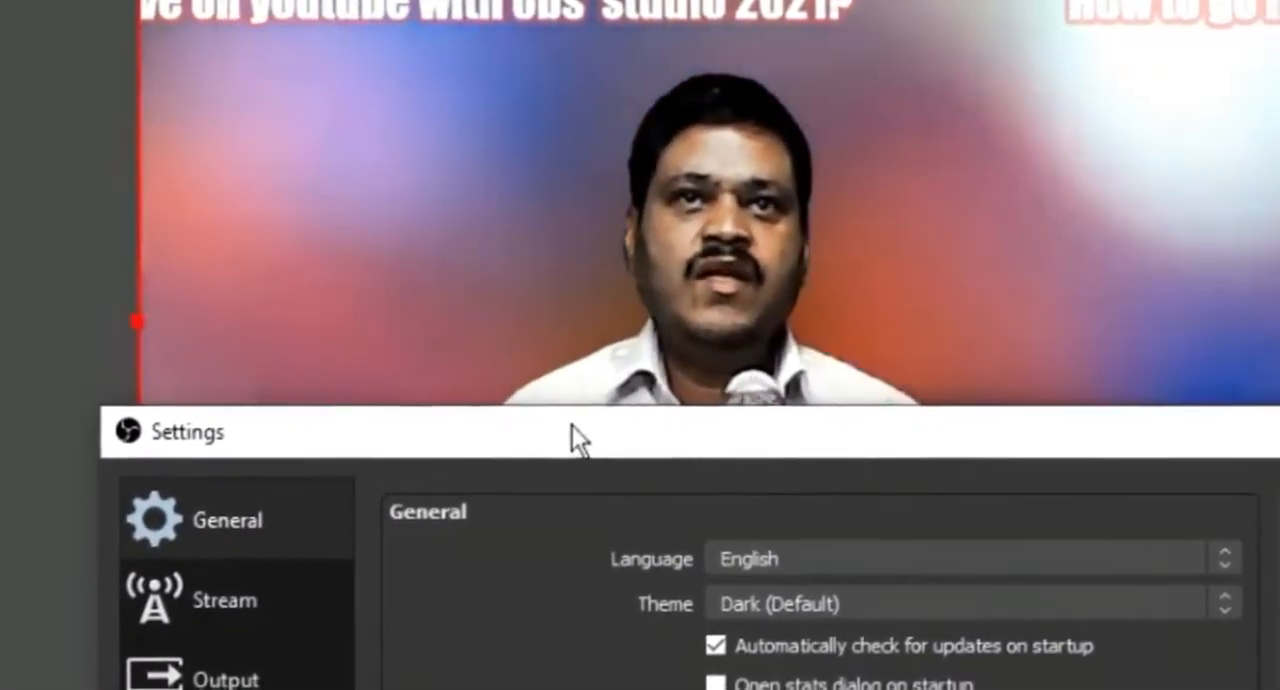
Step: Select YouTube - RTMPS (Beta) as the streaming service in the Stream settings
mouse_move(572, 427)
left_mouse_down()
mouse_move(655, 497)
mouse_move(561, 440)
left_mouse_up()
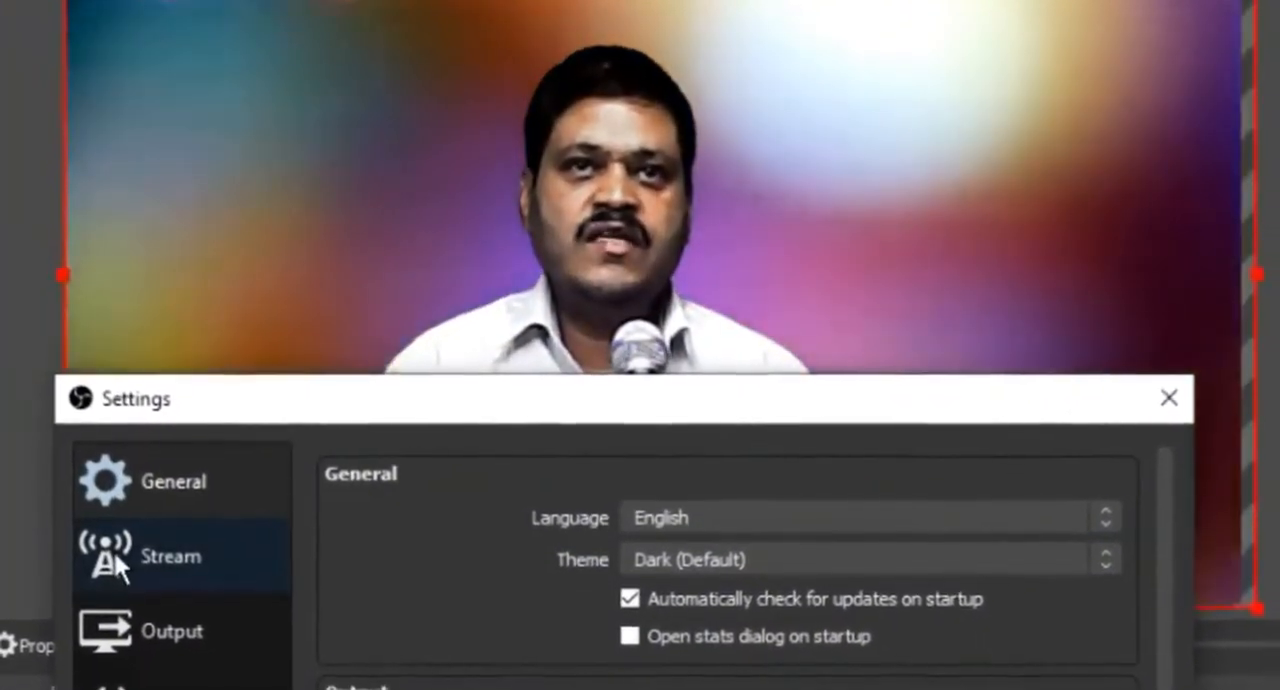
left_click(115, 548)
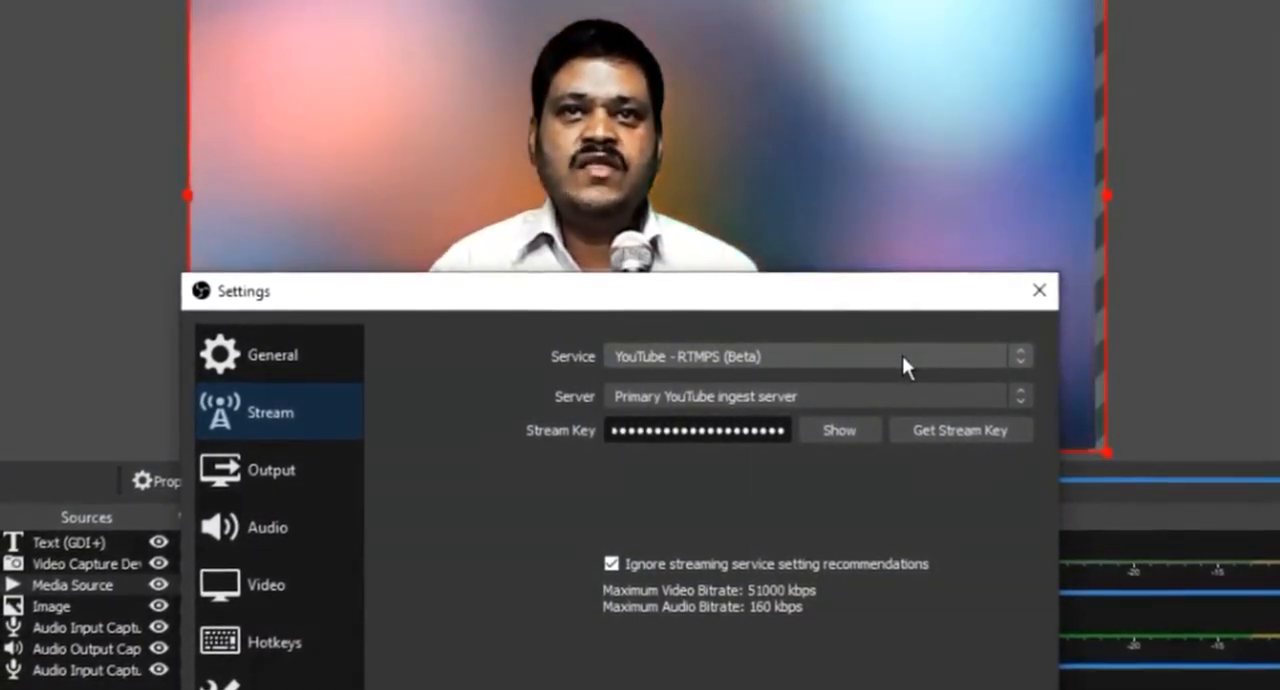
left_click(902, 357)
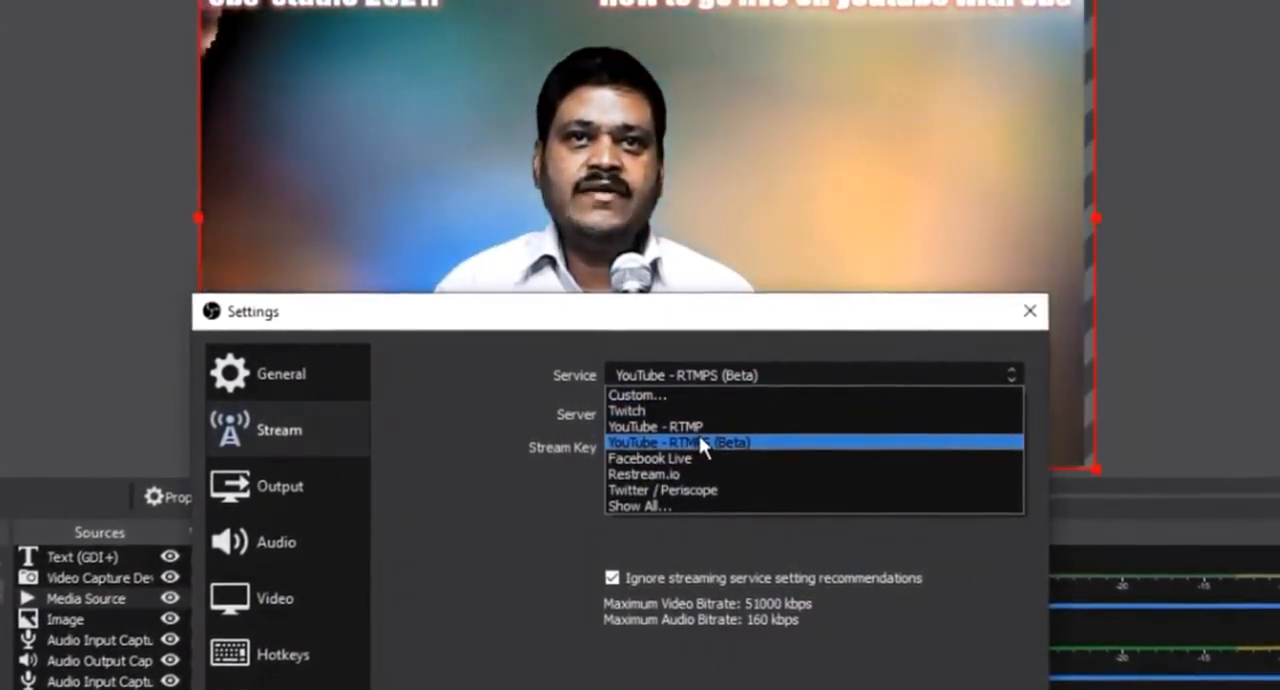
left_click(700, 440)
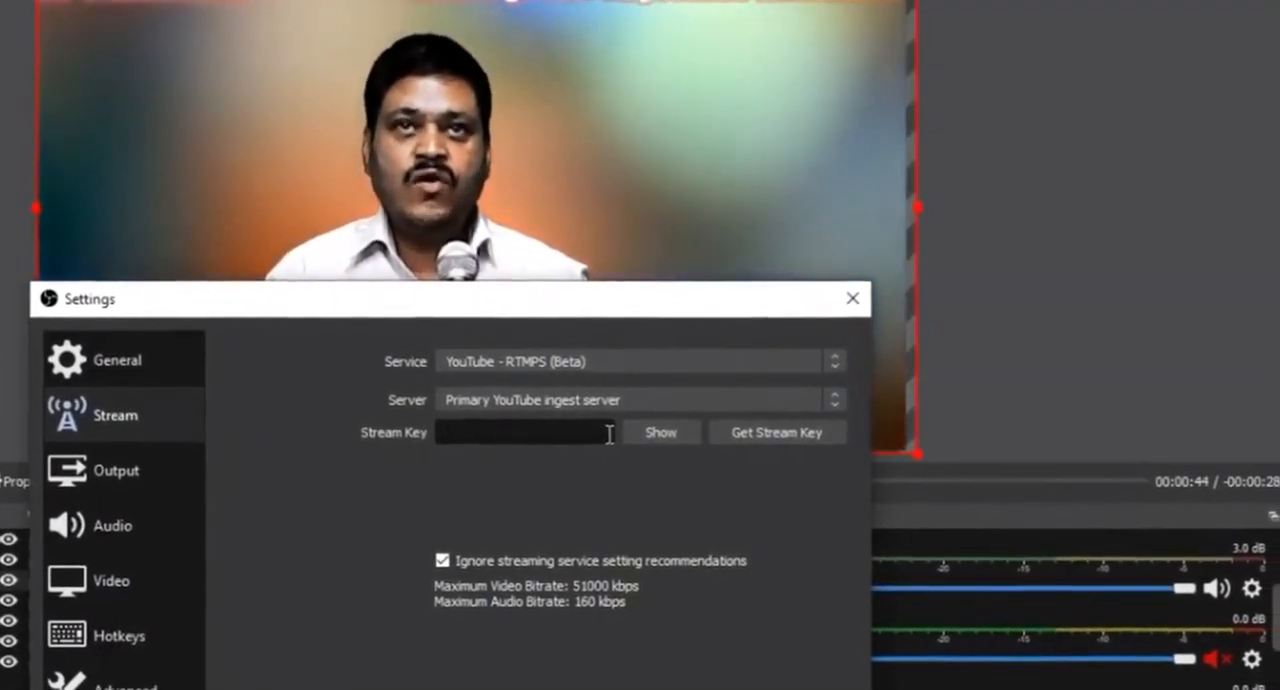
Step: Save the copied YouTube stream key in the Stream settings and start streaming
key("ctrl+v")
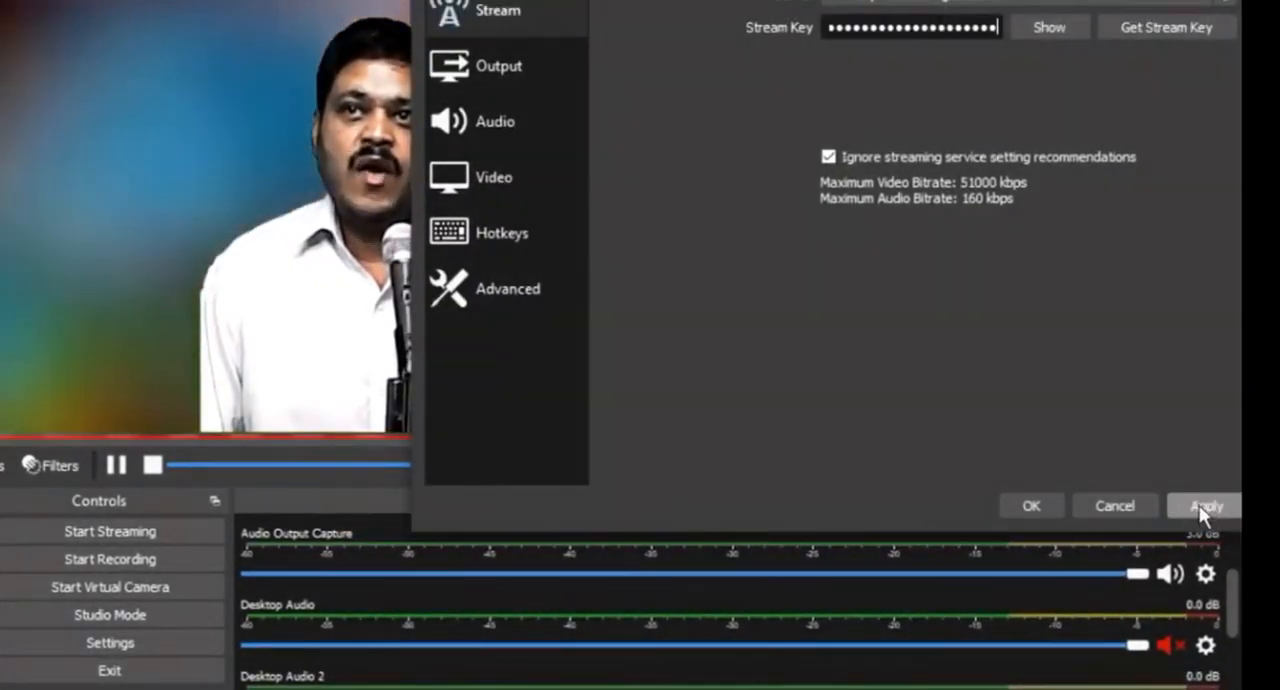
left_click(1201, 506)
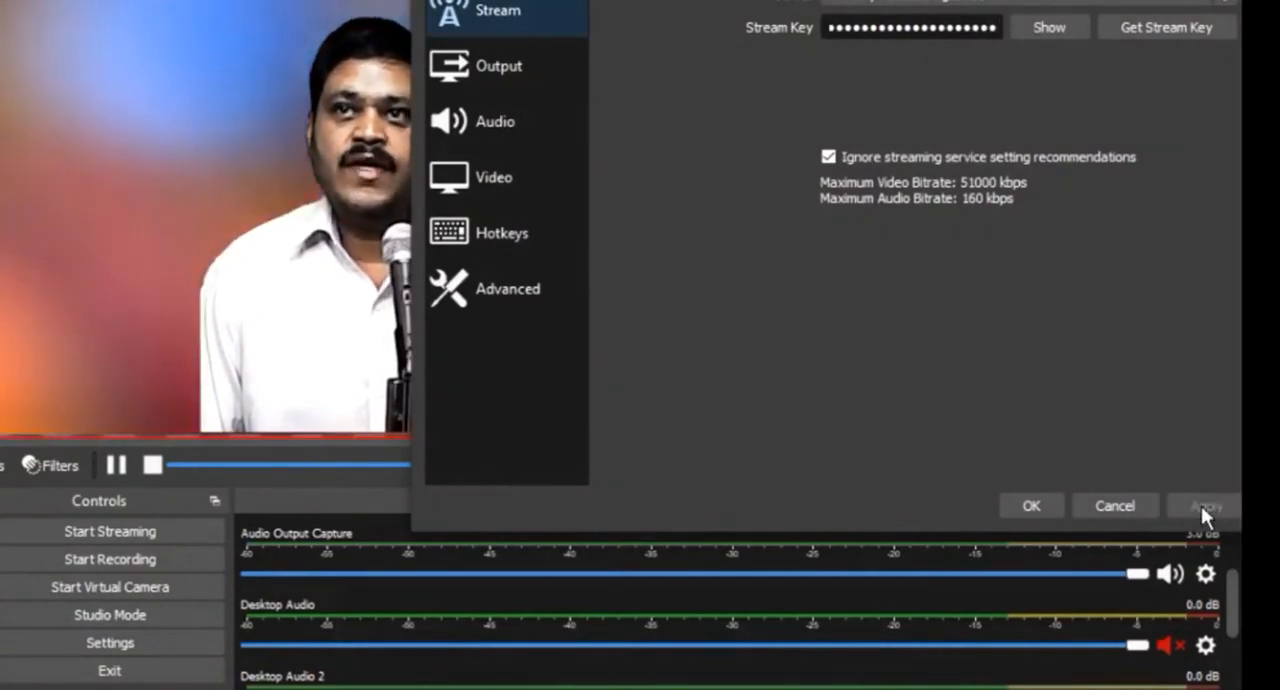
left_click(1023, 506)
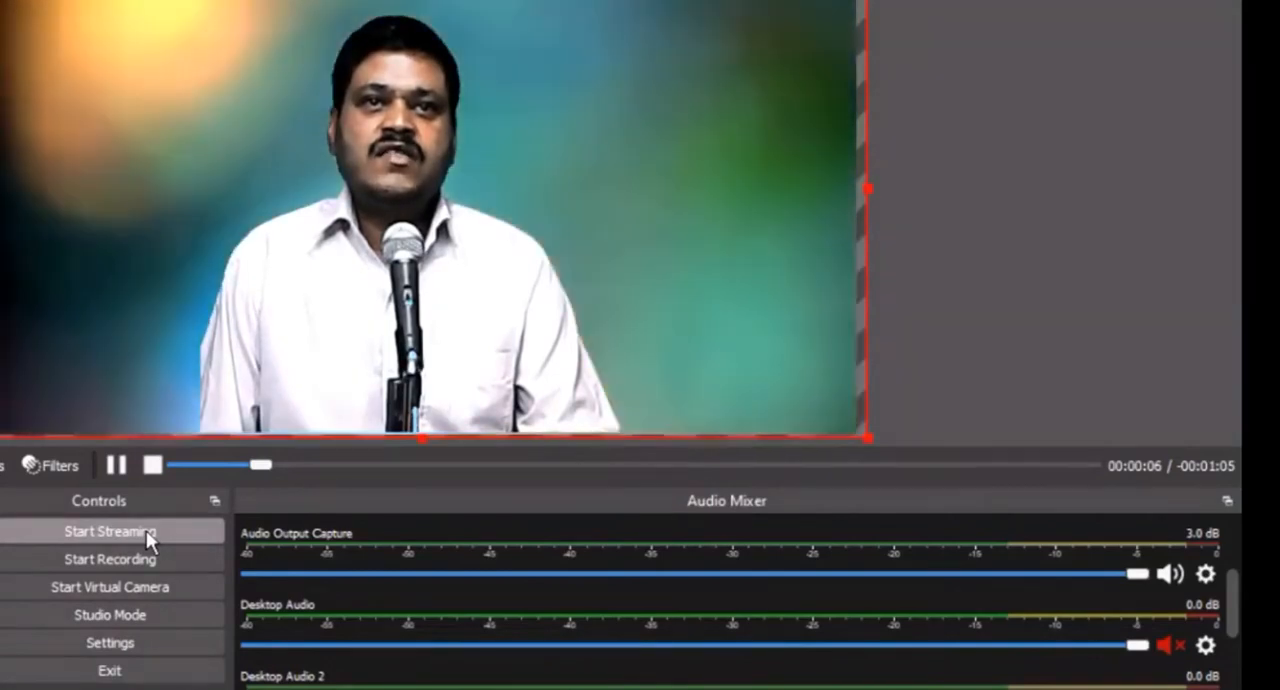
left_click(148, 529)
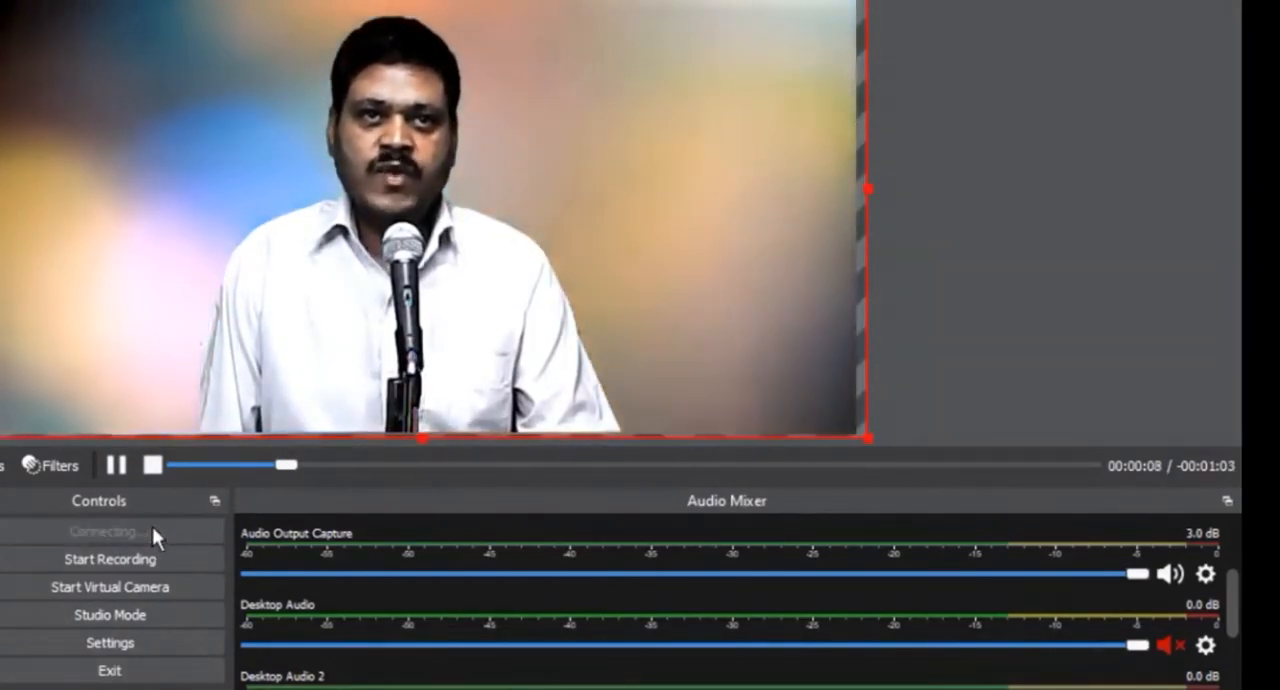